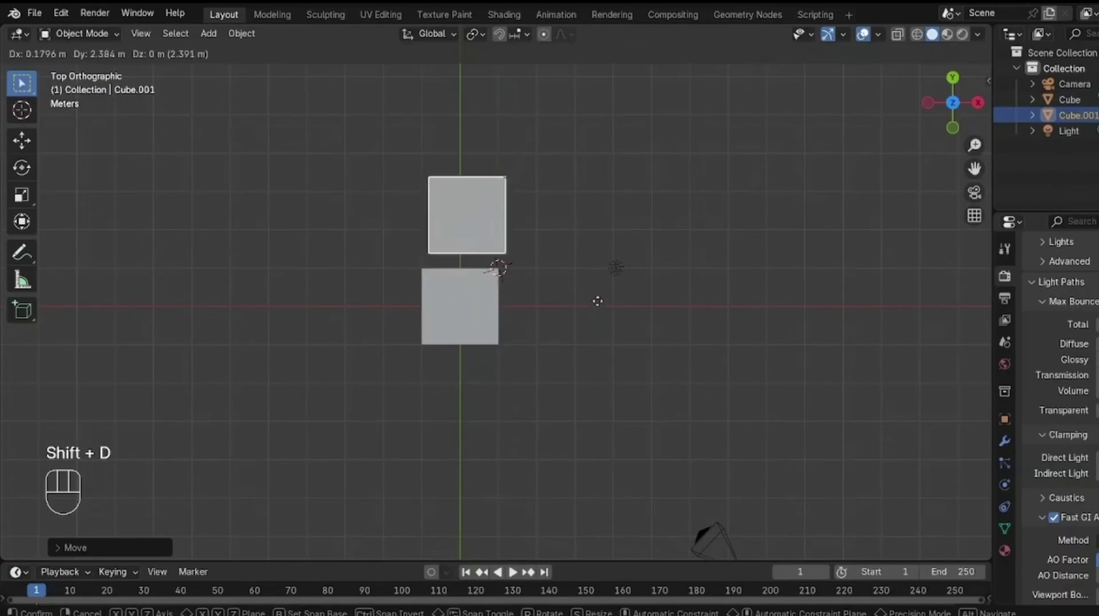
# Step: Place the duplicated cube beyond the original in the top view and scale it by 1.618
pyautogui.click(592, 303)
pyautogui.write('s')
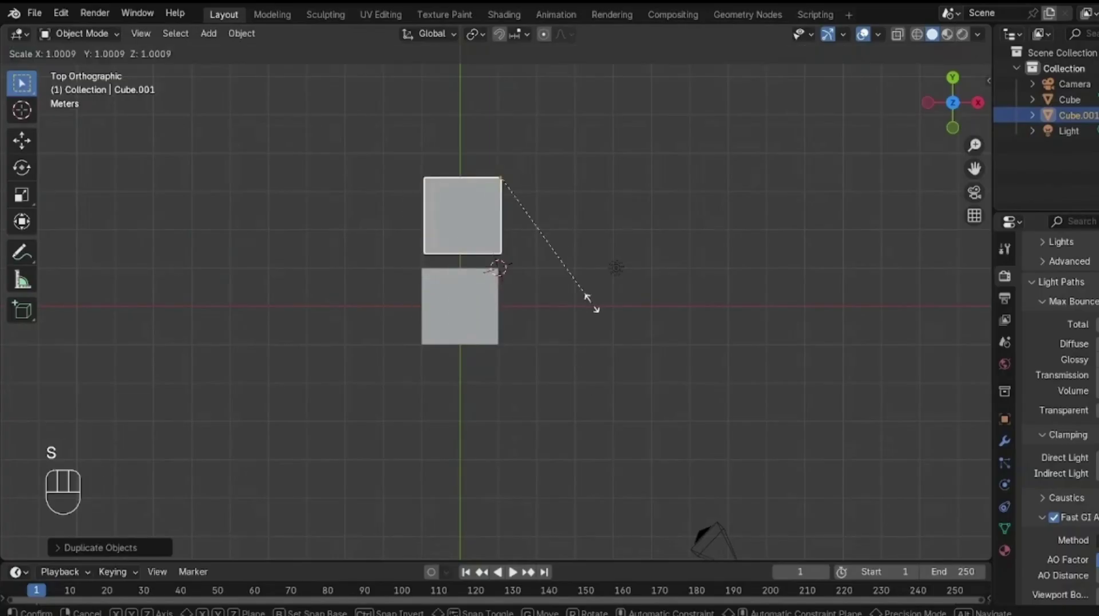
pyautogui.write('1.618')
pyautogui.hotkey('ctrl', 'z')
# Step: Move the enlarged cube along Y until its edge meets the original cube, then align their corners
pyautogui.press('g')
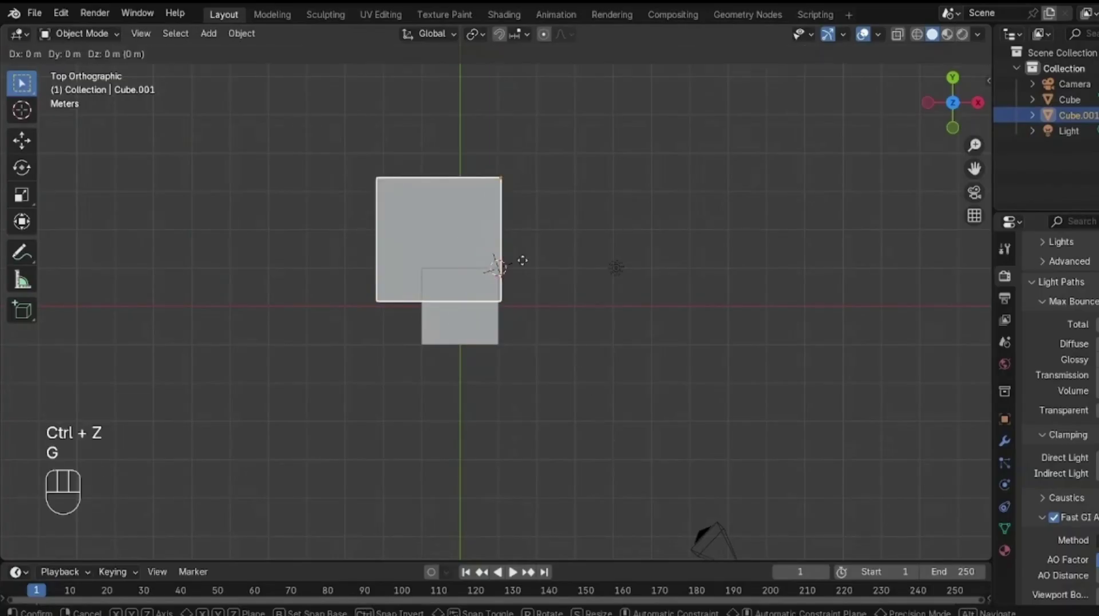
pyautogui.press('y')
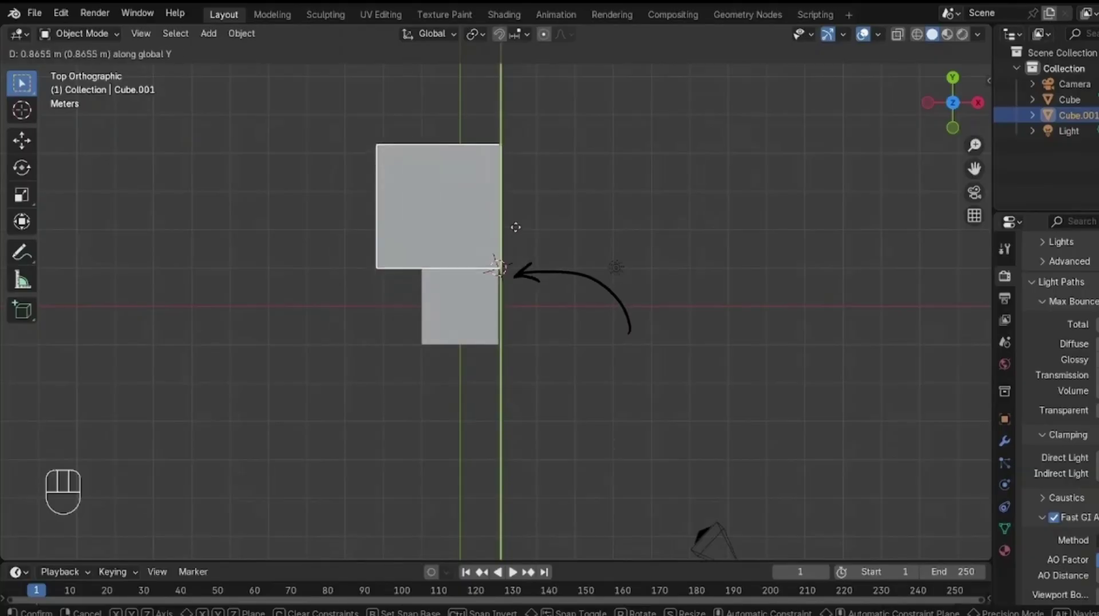
pyautogui.click(516, 229)
pyautogui.press('g')
pyautogui.click(502, 248)
# Step: Duplicate the second cube, scale the copy by 1.618, and move it along X beside the existing cubes
pyautogui.hotkey('shift', 'd')
pyautogui.click(509, 387)
pyautogui.write('s')
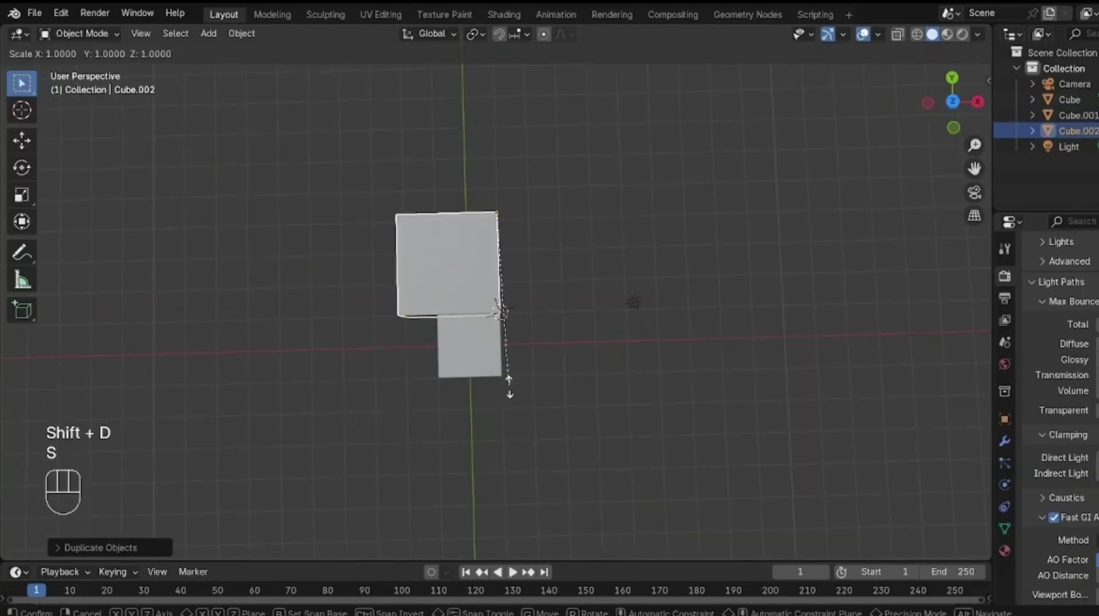
pyautogui.write('1.')
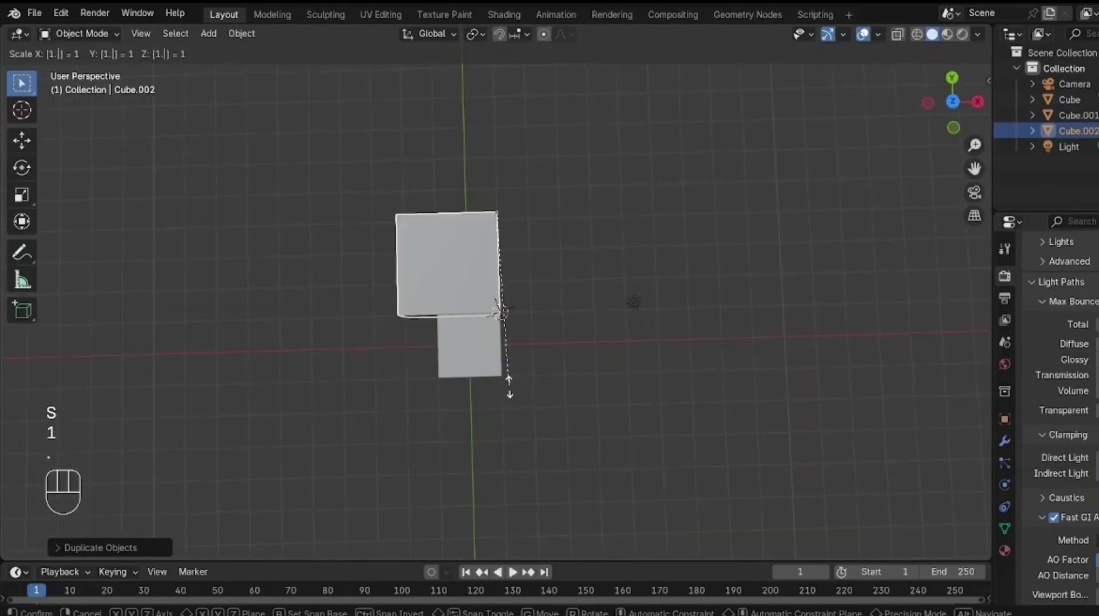
pyautogui.write('618')
pyautogui.click(509, 387)
pyautogui.press('g')
pyautogui.press('x')
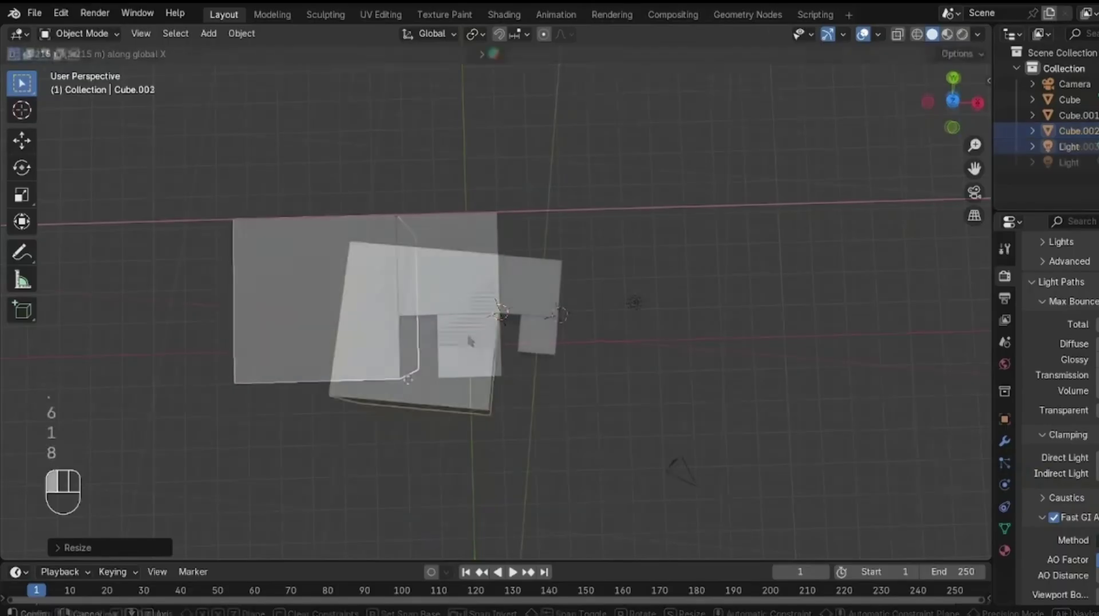
# Step: Duplicate and enlarge the newest cube, positioning the copy along X to continue the golden-ratio spiral
pyautogui.moveTo(572, 258); pyautogui.dragTo(612, 278, button='middle')
pyautogui.hotkey('shift', 'd')
pyautogui.press('s')
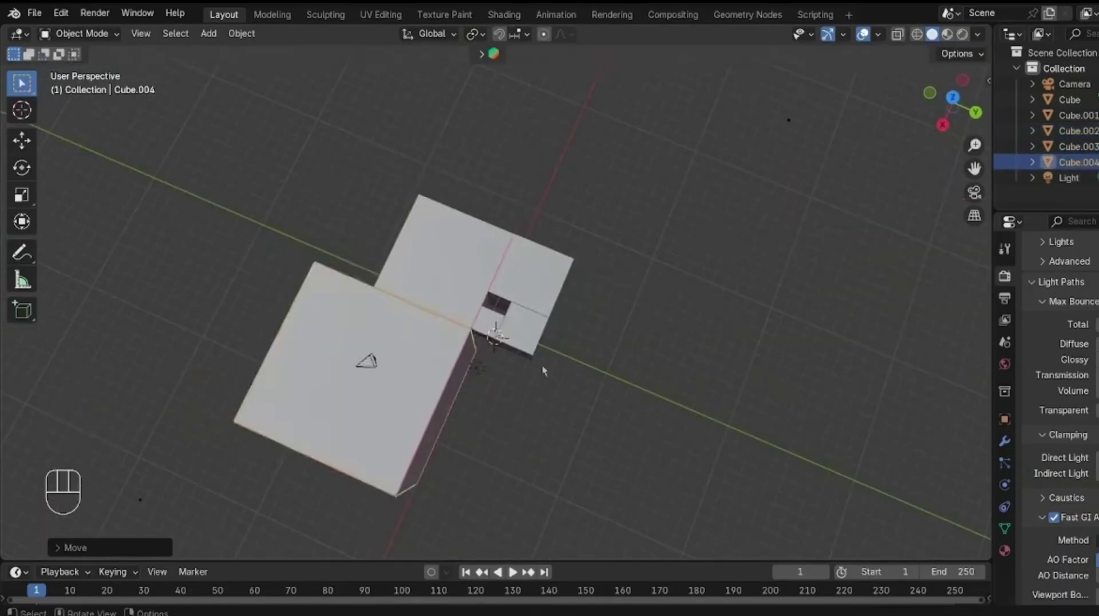
pyautogui.press('g')
pyautogui.press('x')
pyautogui.click(556, 381)
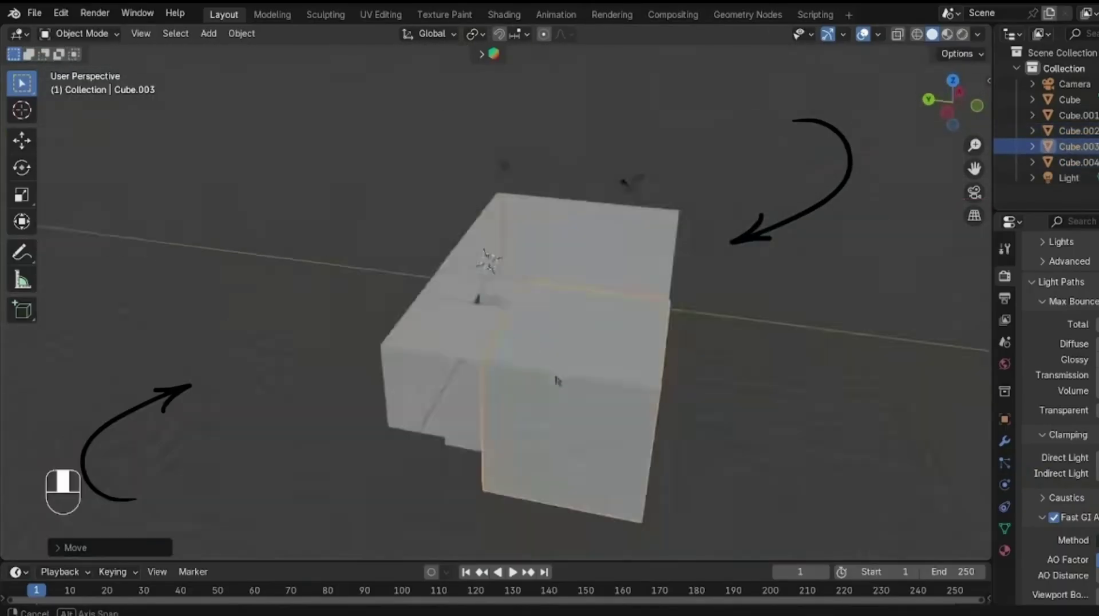
# Step: Scale the newest copied cube at the outside of the spiral by 1.618
pyautogui.write('s')
pyautogui.write('1.618|| = 1.6   Y: |1.618|| = 1.6   Z: |1.618|| = 1.6')
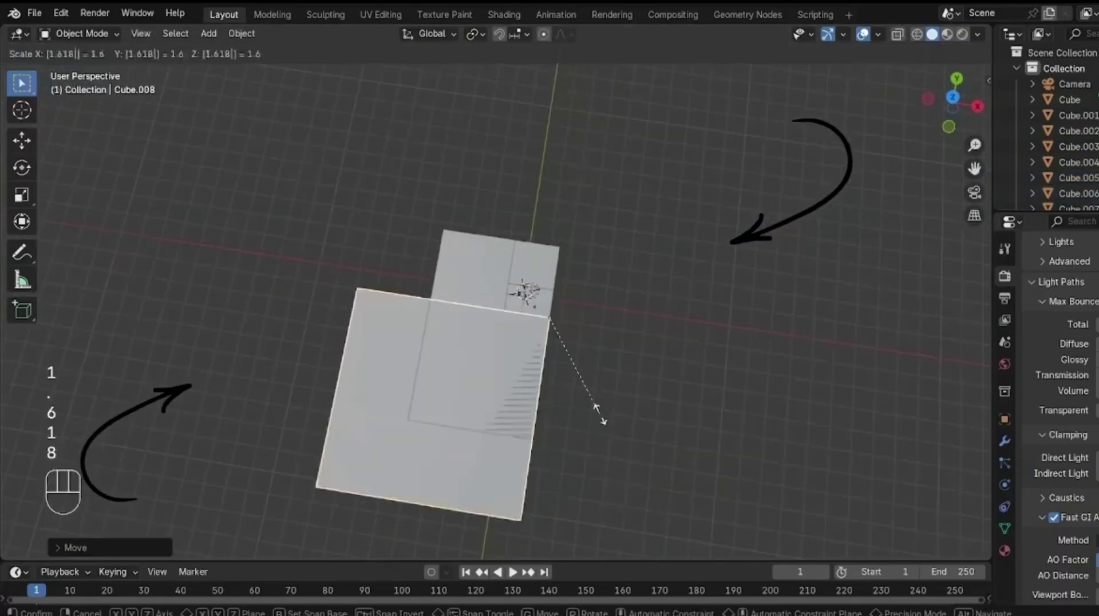
pyautogui.press('Return')
# Step: Duplicate the largest cube and move the scaled copy along Y until it meets the edge of the arrangement
pyautogui.hotkey('shift', 'd')
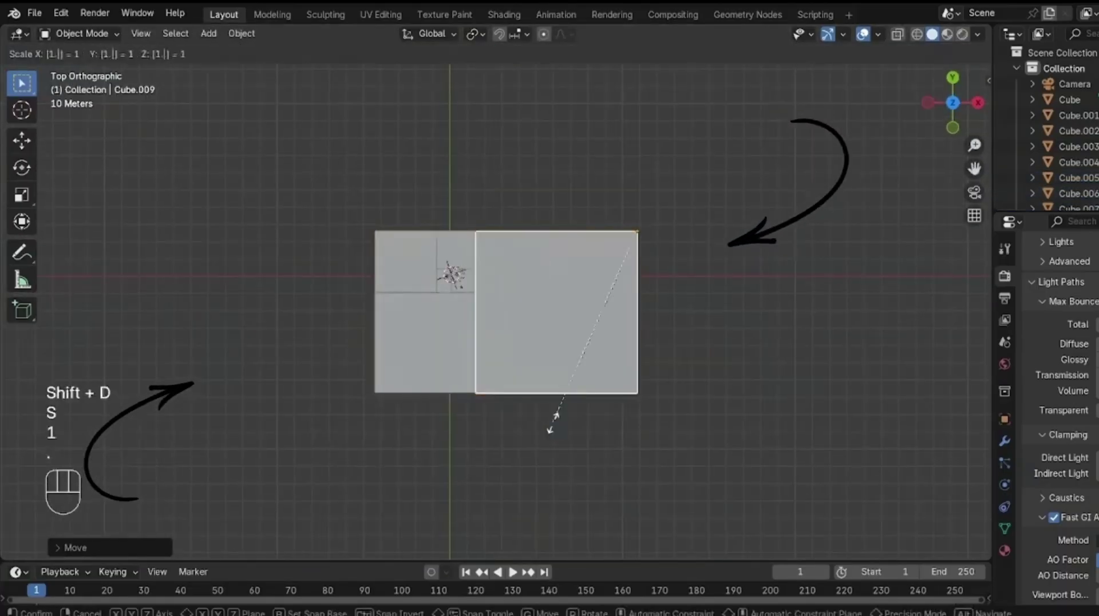
pyautogui.press('g')
pyautogui.press('x')
pyautogui.press('y')
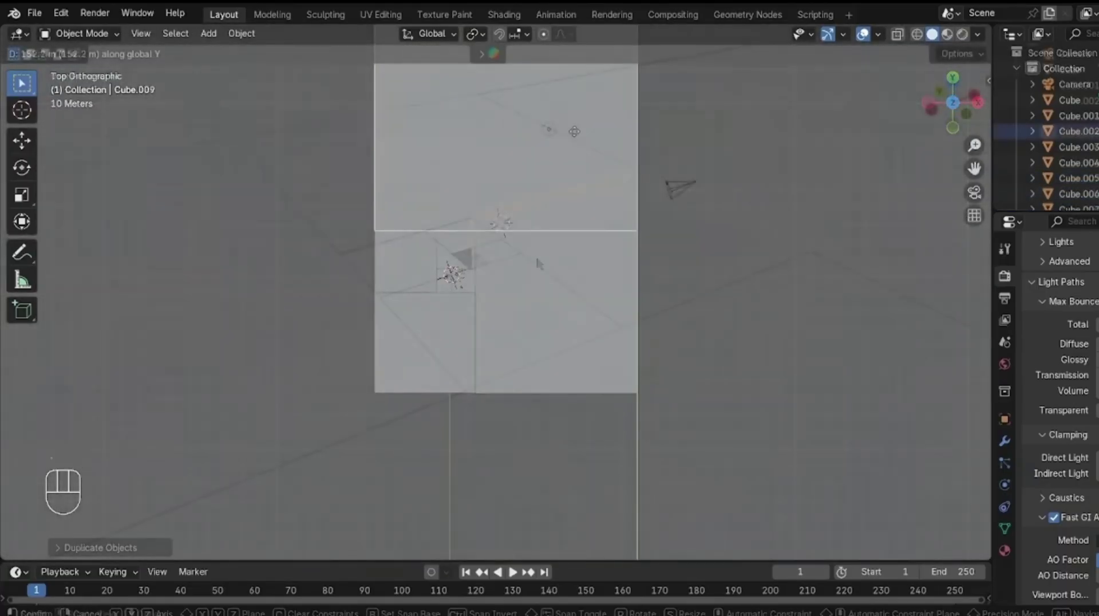
# Step: Align the camera to an angled perspective view over the cube spiral's centre and select the camera
pyautogui.moveTo(535, 254); pyautogui.dragTo(538, 265, button='middle')
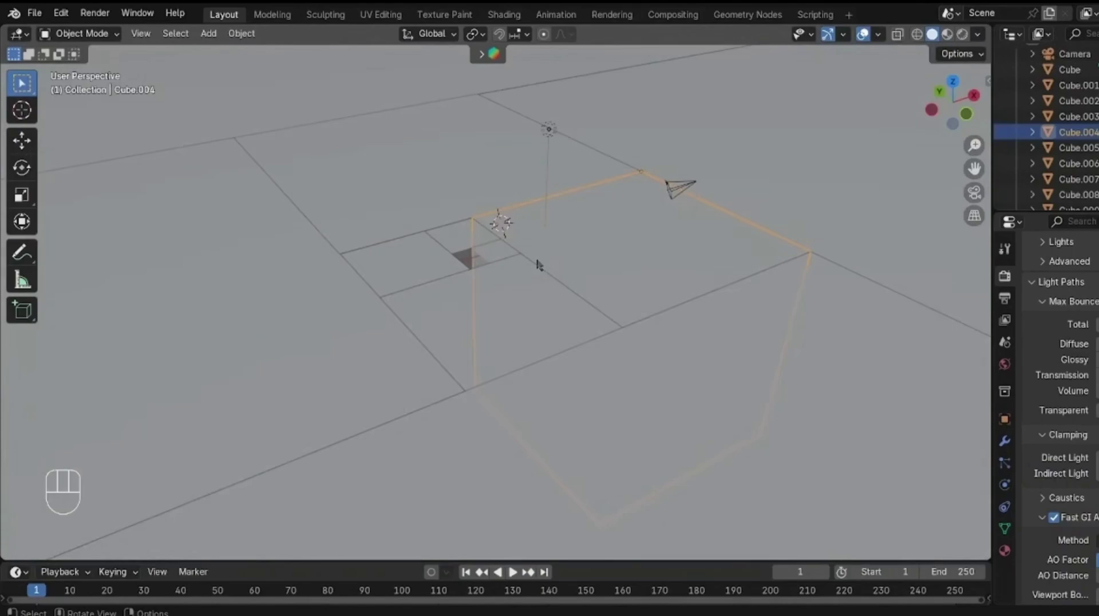
pyautogui.press('pageup')
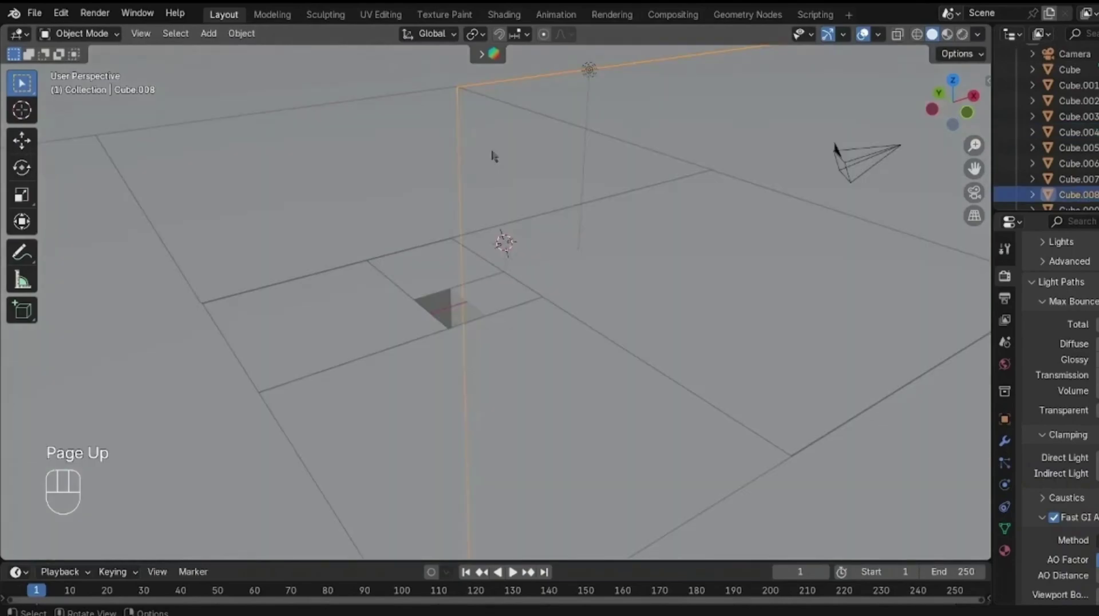
pyautogui.press('ctrl+alt+KP_0')
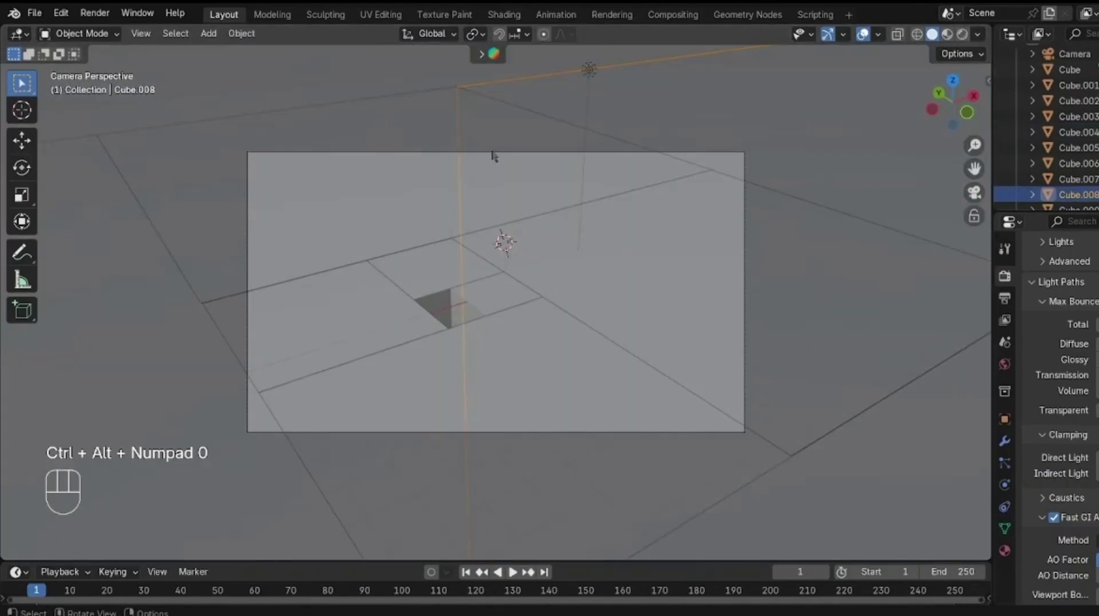
pyautogui.click(493, 153)
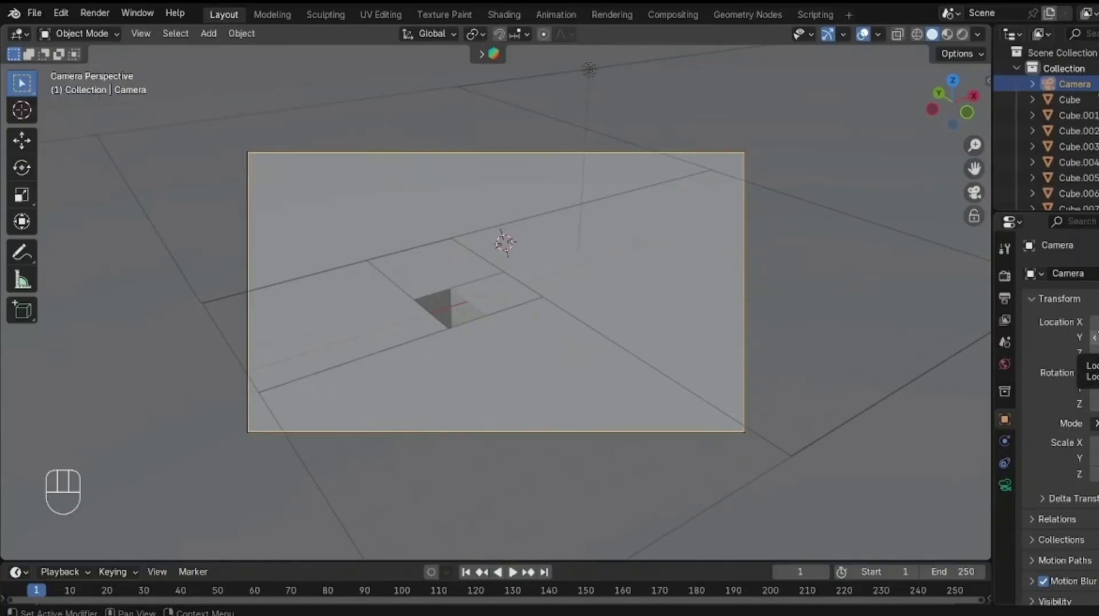
pyautogui.press('pageup')
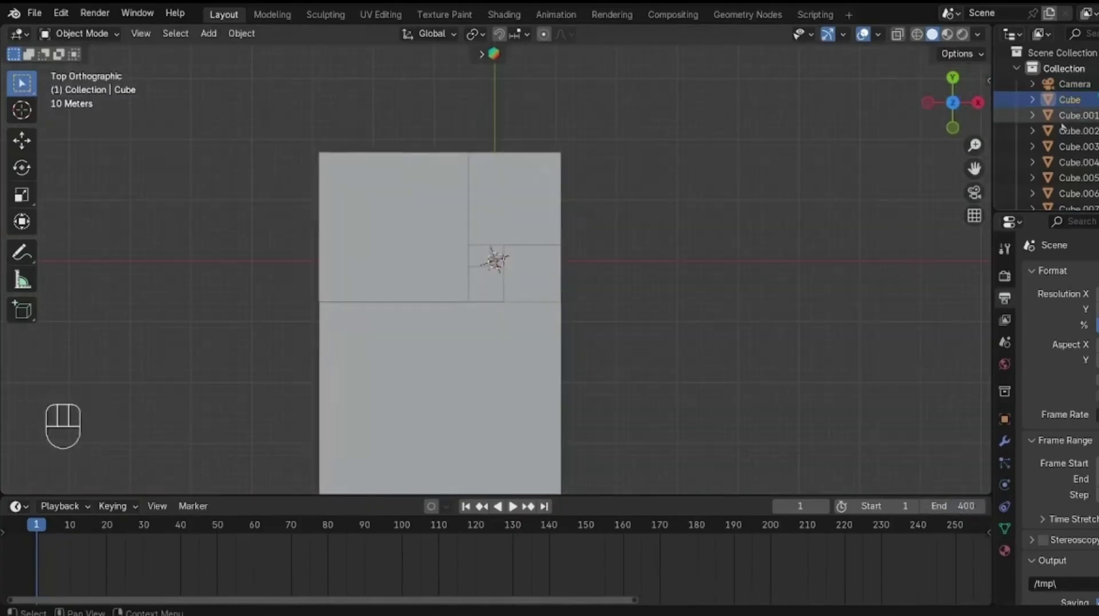
# Step: Select all the cubes, leaving out the light, and set their origins to their geometry
pyautogui.hotkey('shift', 'Down')
pyautogui.hotkey('shift', 'Down')
pyautogui.hotkey('shift', 'Down')
pyautogui.hotkey('shift', 'Down')
pyautogui.hotkey('shift', 'Down')
pyautogui.hotkey('shift', 'Down')
pyautogui.hotkey('shift', 'Down')
pyautogui.hotkey('shift', 'Down')
pyautogui.hotkey('shift', 'Down')
pyautogui.hotkey('shift', 'Down')
pyautogui.hotkey('shift', 'Down')
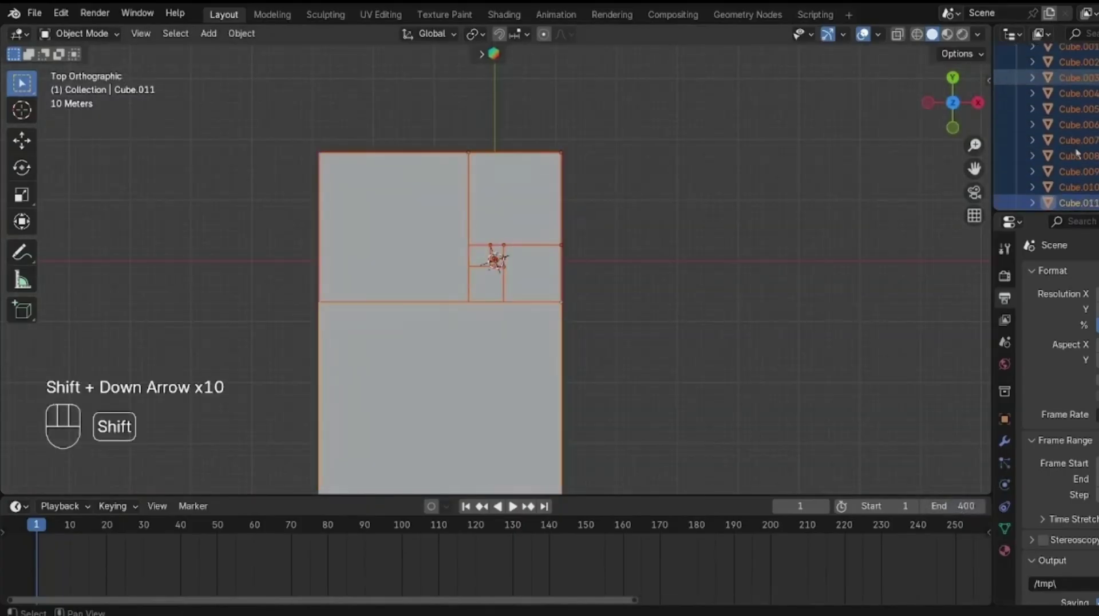
pyautogui.hotkey('shift', 'Up')
pyautogui.click(241, 33)
pyautogui.moveTo(270, 67)
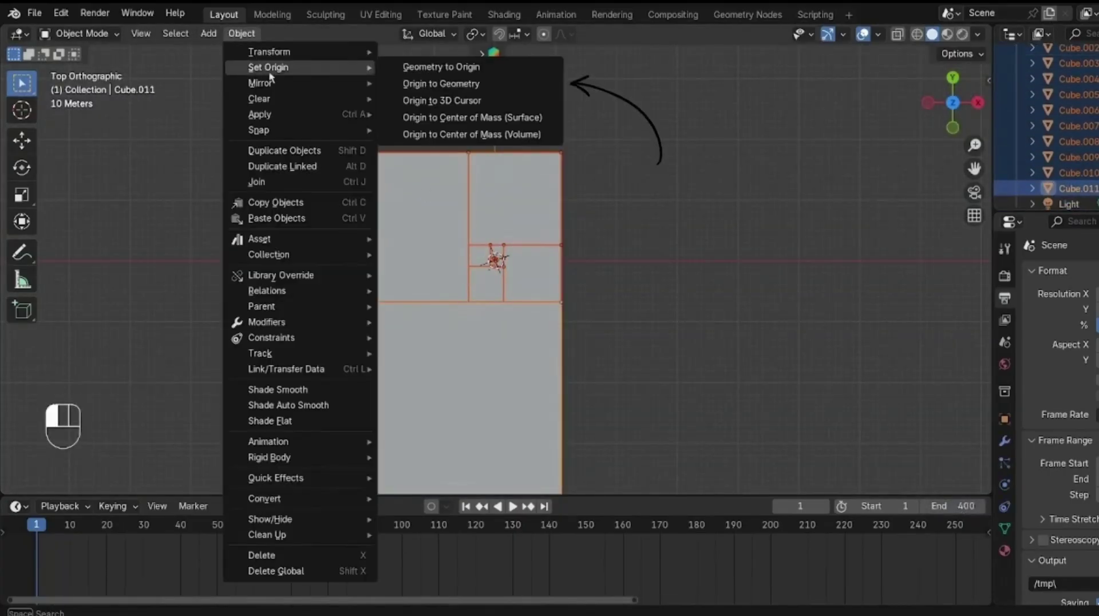
pyautogui.click(425, 84)
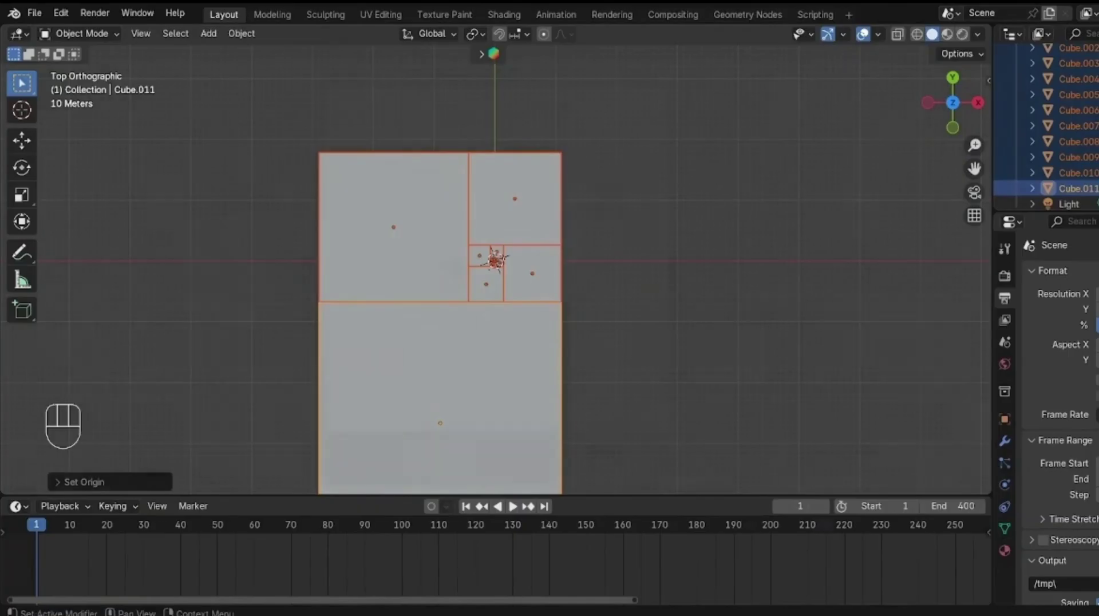
# Step: At frame 400, raise the smallest cube about 1.94 m along Z and insert a keyframe
pyautogui.press('pageup')
pyautogui.scroll(-1, 852, 281)
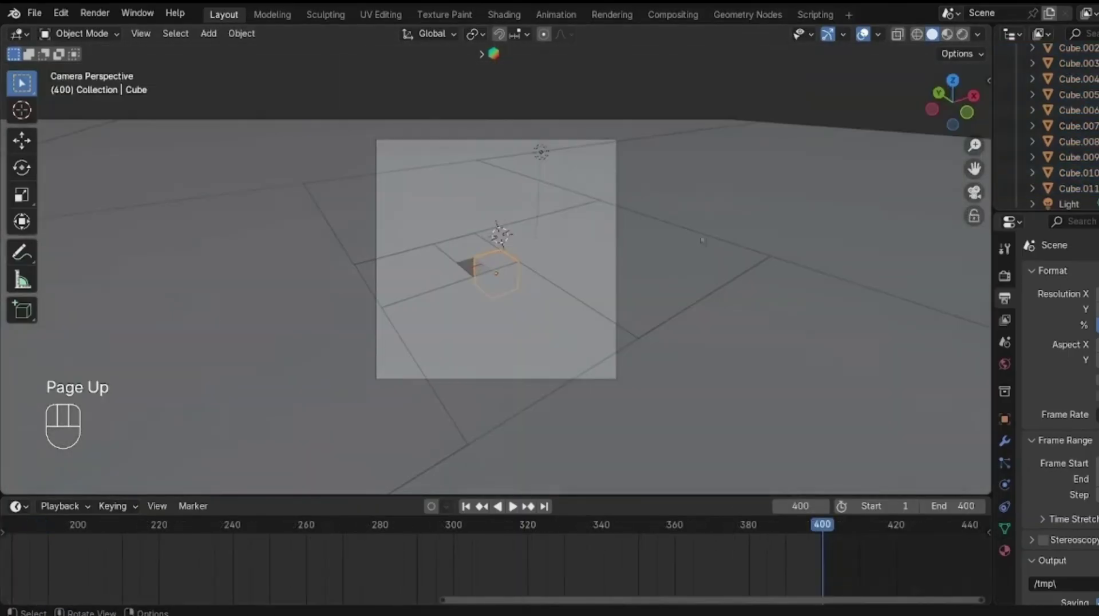
pyautogui.press('g')
pyautogui.press('z')
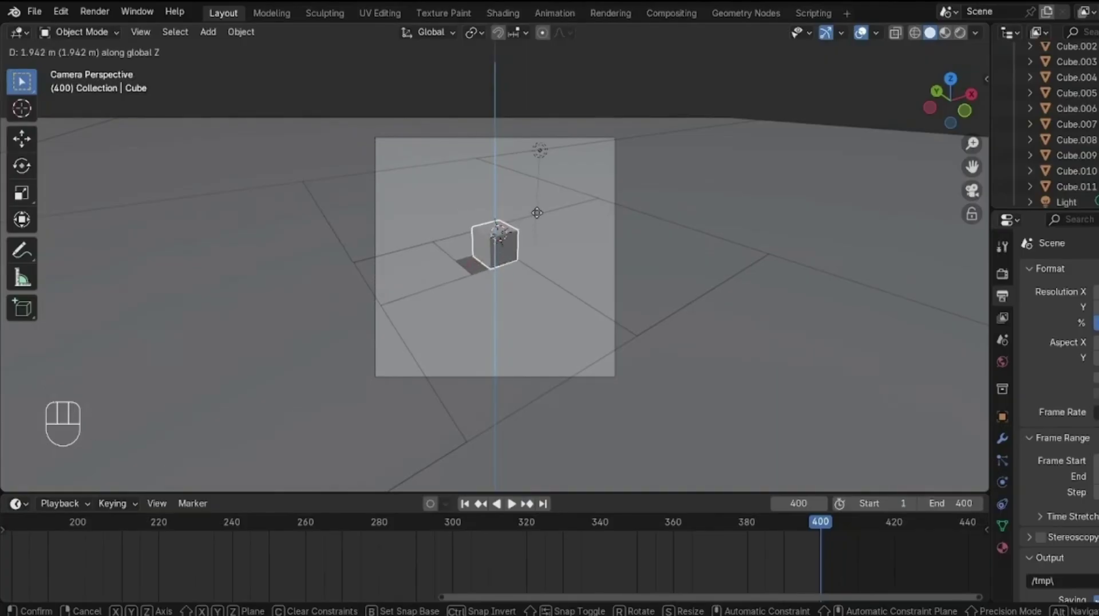
pyautogui.click(537, 212)
pyautogui.press('k')
pyautogui.click(496, 283)
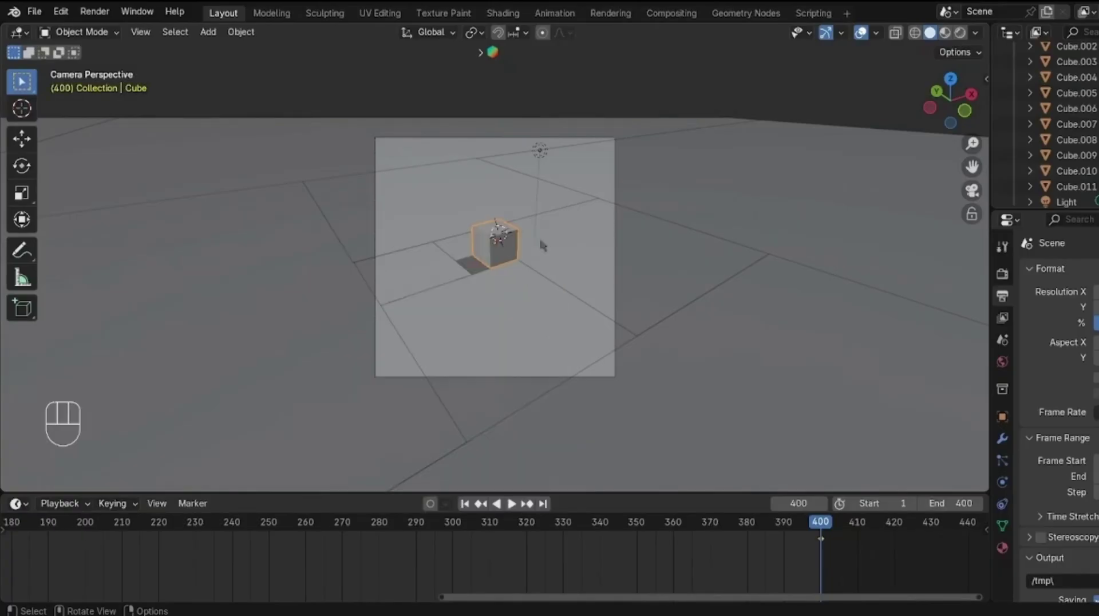
pyautogui.press('g')
pyautogui.click(504, 251)
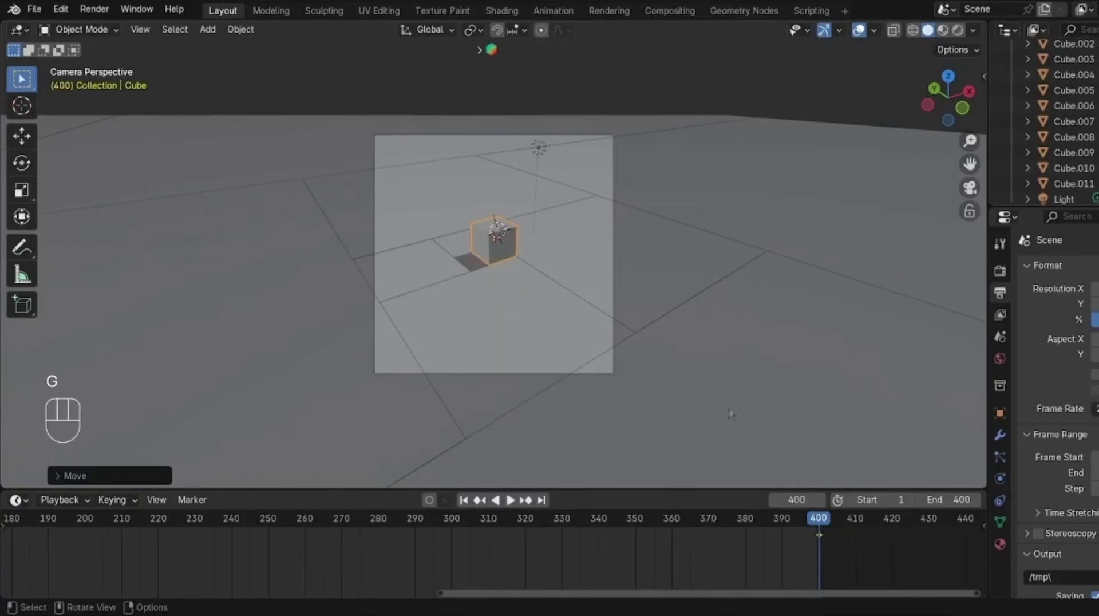
pyautogui.press('Escape')
# Step: At frame 300, move the smallest cube along Y until it sits outside the camera frame
pyautogui.press('g')
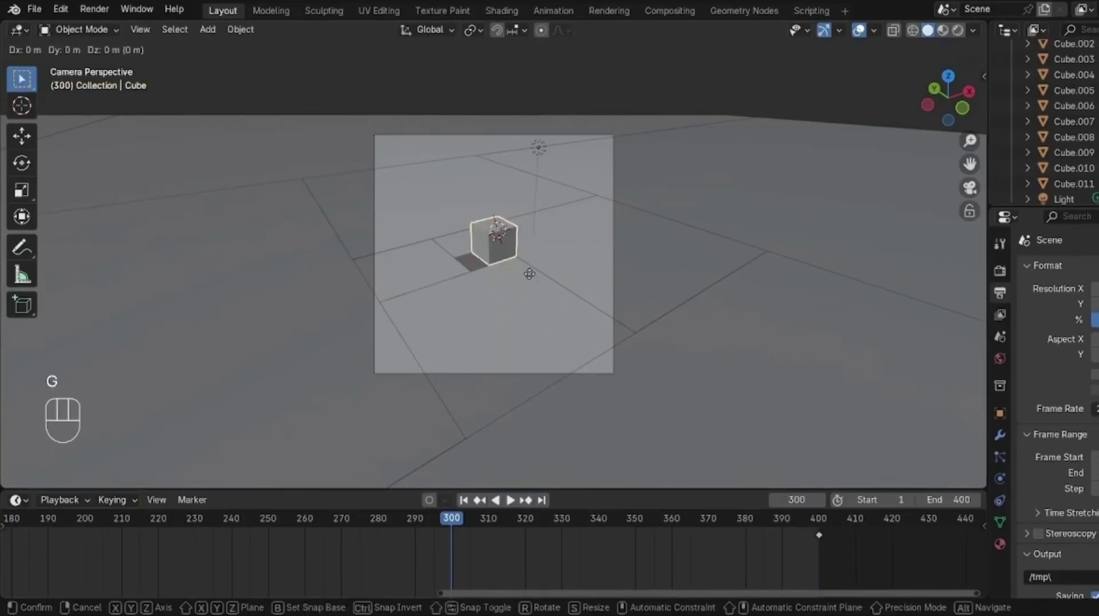
pyautogui.press('y')
pyautogui.click(375, 221)
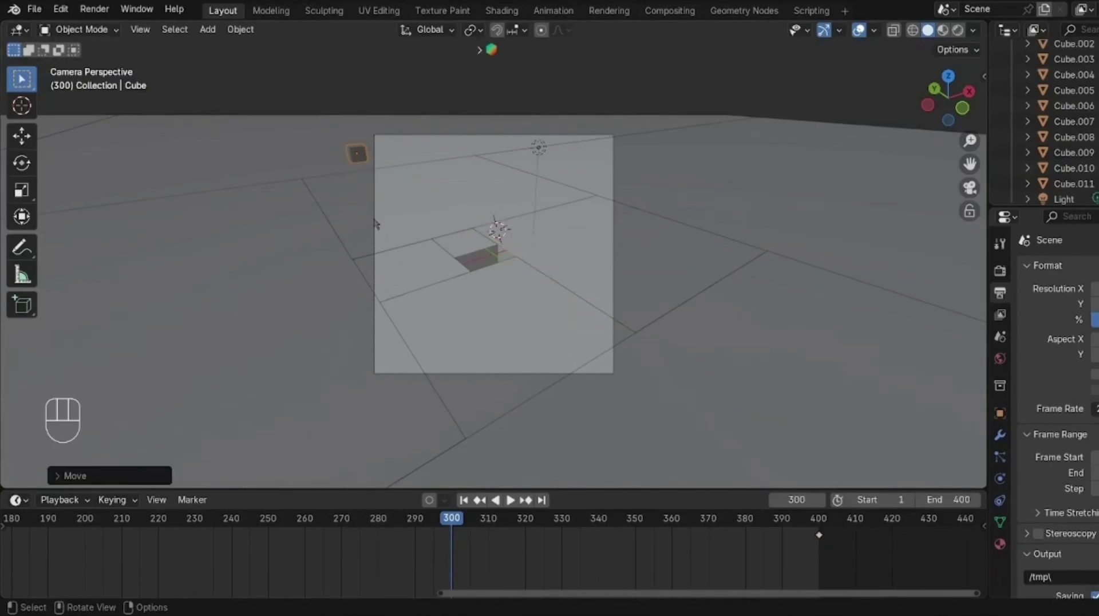
# Step: Rotate the smallest cube about -360 degrees around Z and insert a keyframe at frame 300
pyautogui.press('r')
pyautogui.press('z')
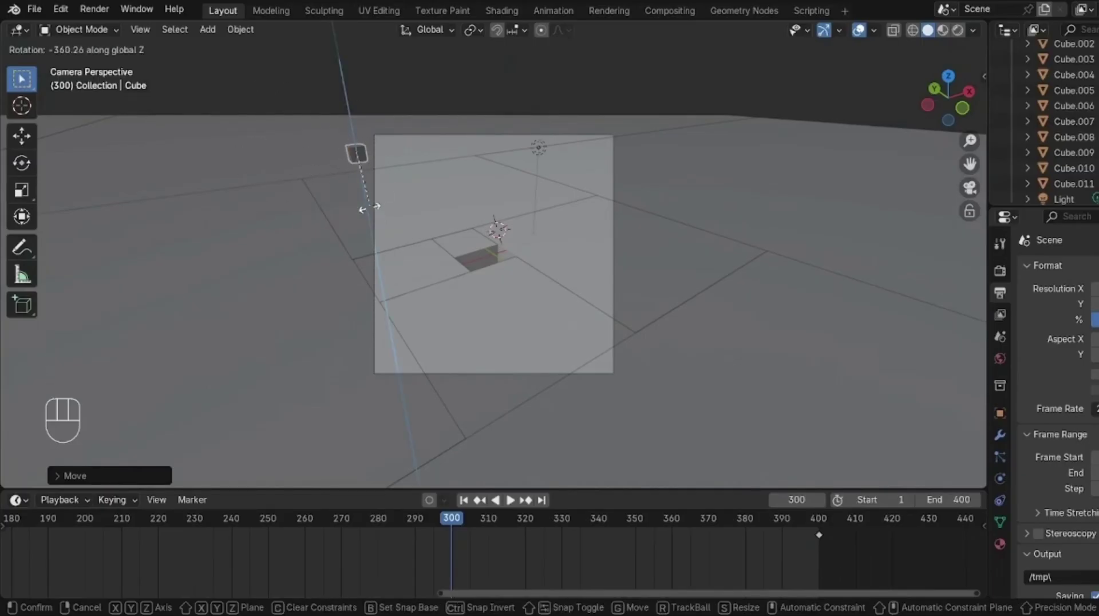
pyautogui.click(369, 208)
pyautogui.press('k')
pyautogui.click(371, 209)
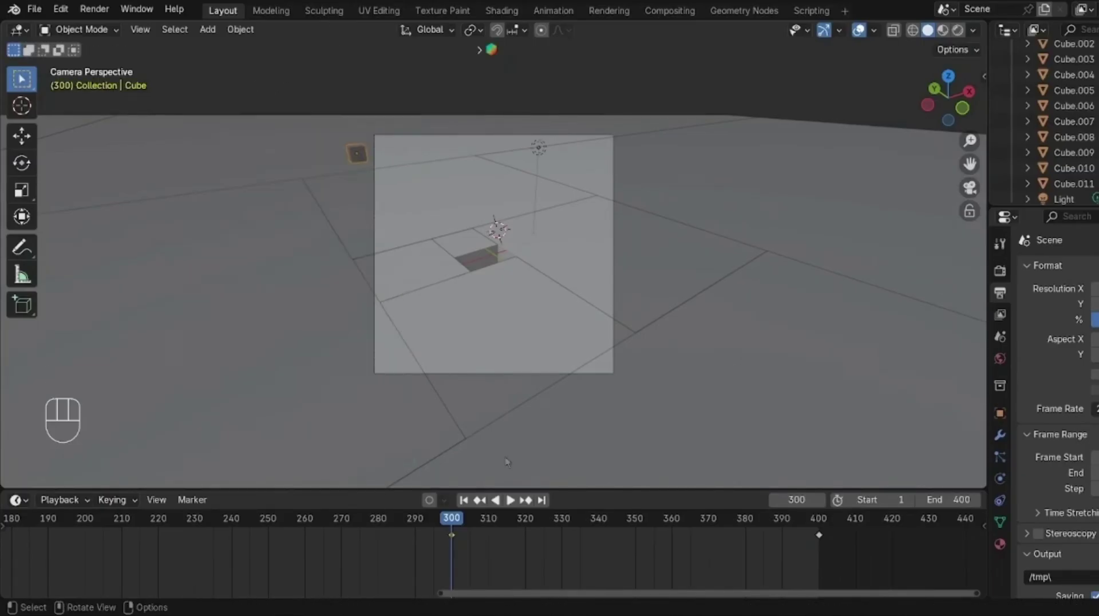
# Step: Play back the smallest cube's animation between frames 300 and 400
pyautogui.press('space')
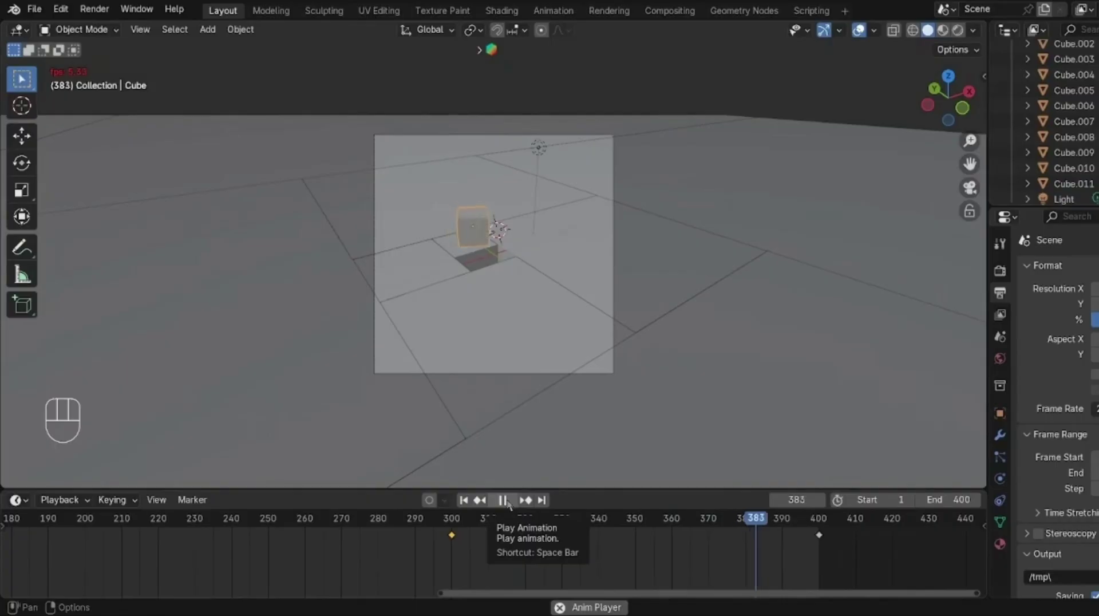
pyautogui.press('Escape')
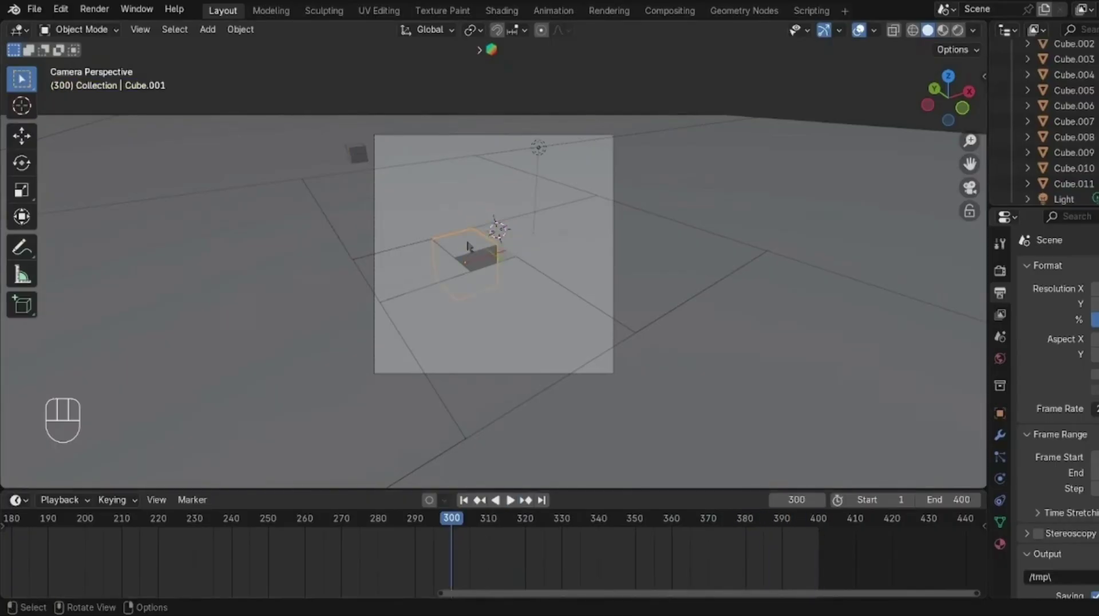
# Step: At frame 300, raise the second-smallest cube about 3.13 m along Z and insert a keyframe
pyautogui.press('g')
pyautogui.press('z')
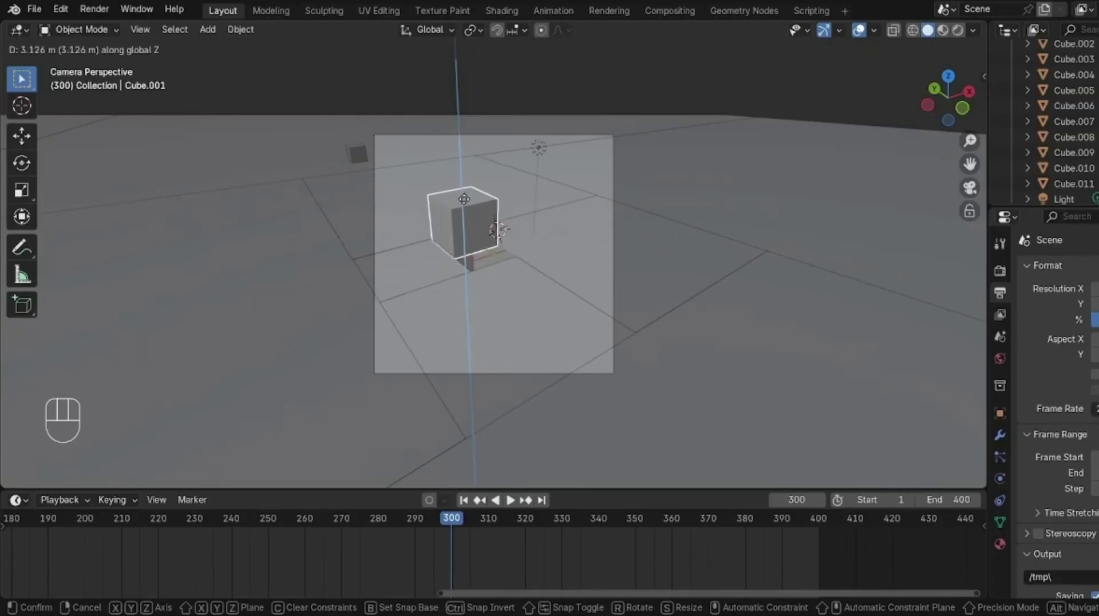
pyautogui.click(465, 199)
pyautogui.press('k')
pyautogui.click(479, 356)
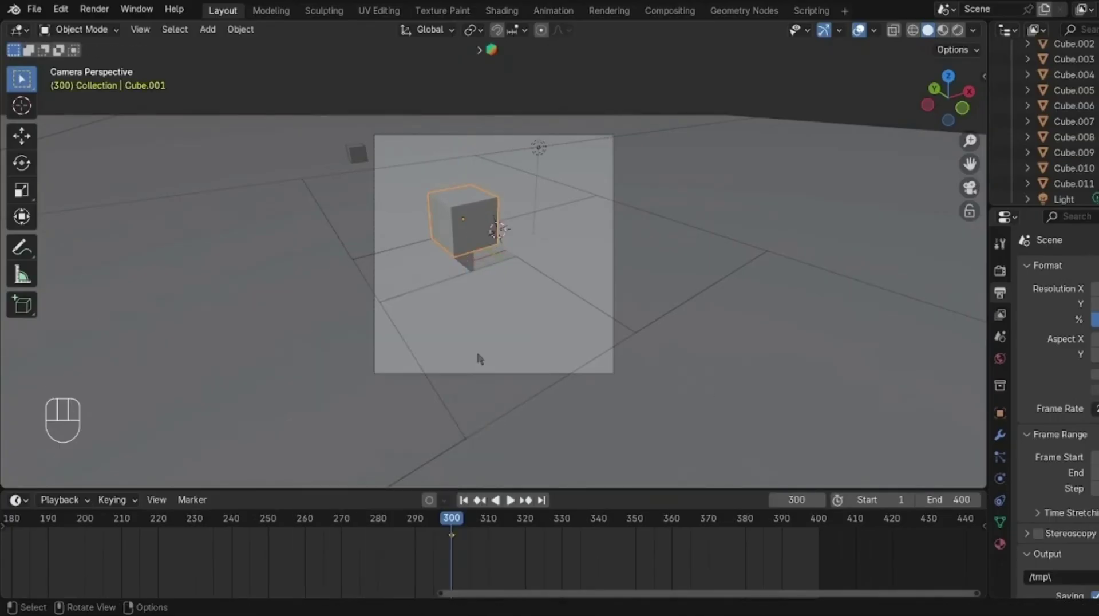
# Step: At frame 320, lower the second-smallest cube along Z until its top is level with the surrounding cubes, and insert a keyframe
pyautogui.click(526, 527)
pyautogui.press('g')
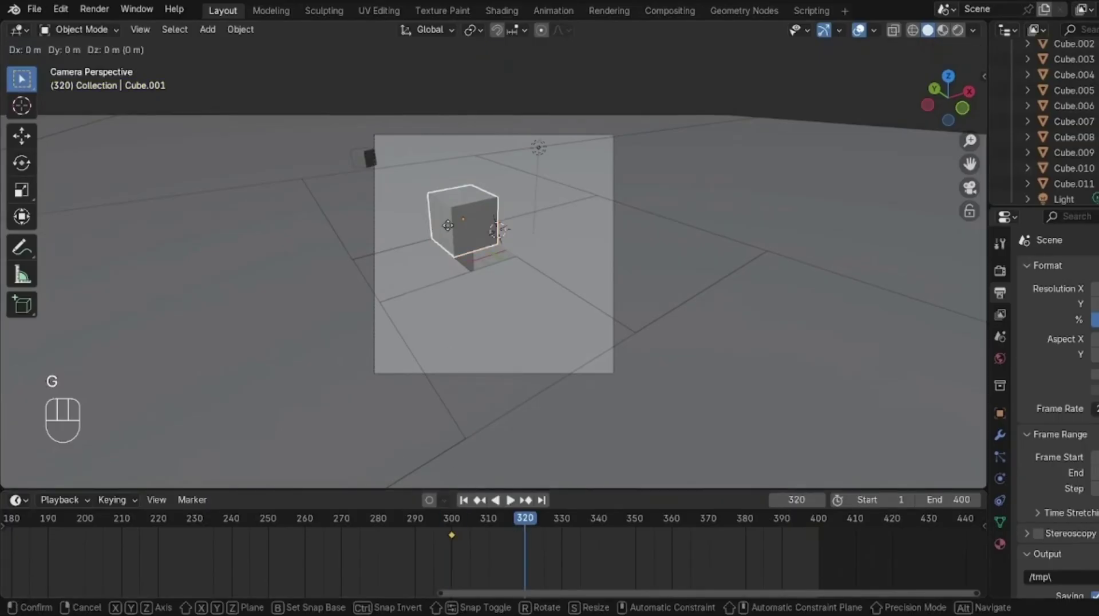
pyautogui.press('z')
pyautogui.click(445, 269)
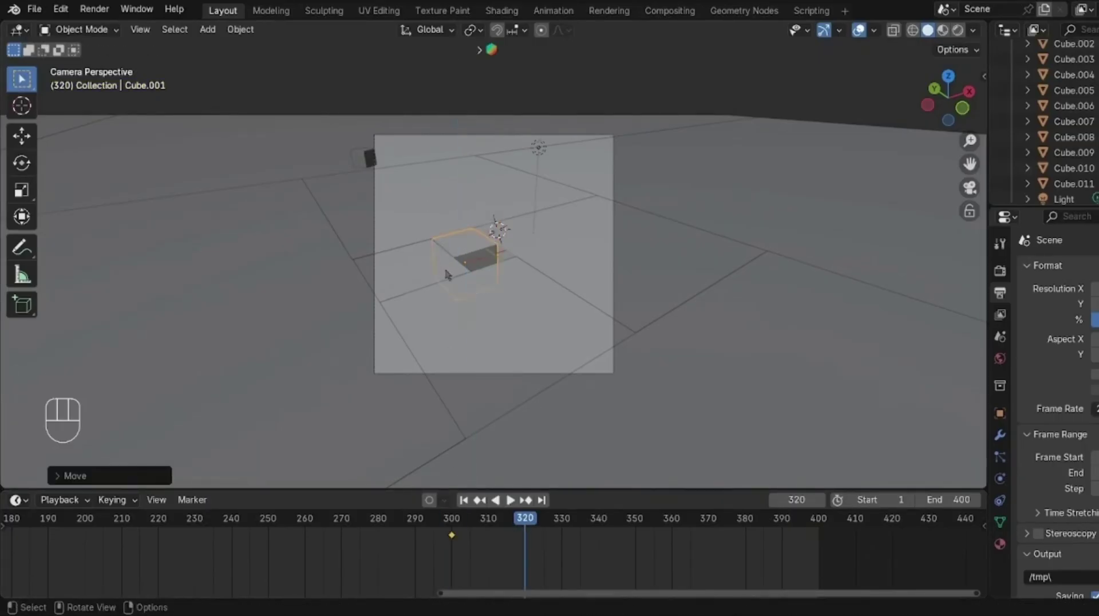
pyautogui.press('k')
pyautogui.click(458, 249)
# Step: At frame 200, move the second-smallest cube about 22.71 m along X, rotate it around Z, and insert a keyframe
pyautogui.click(450, 524)
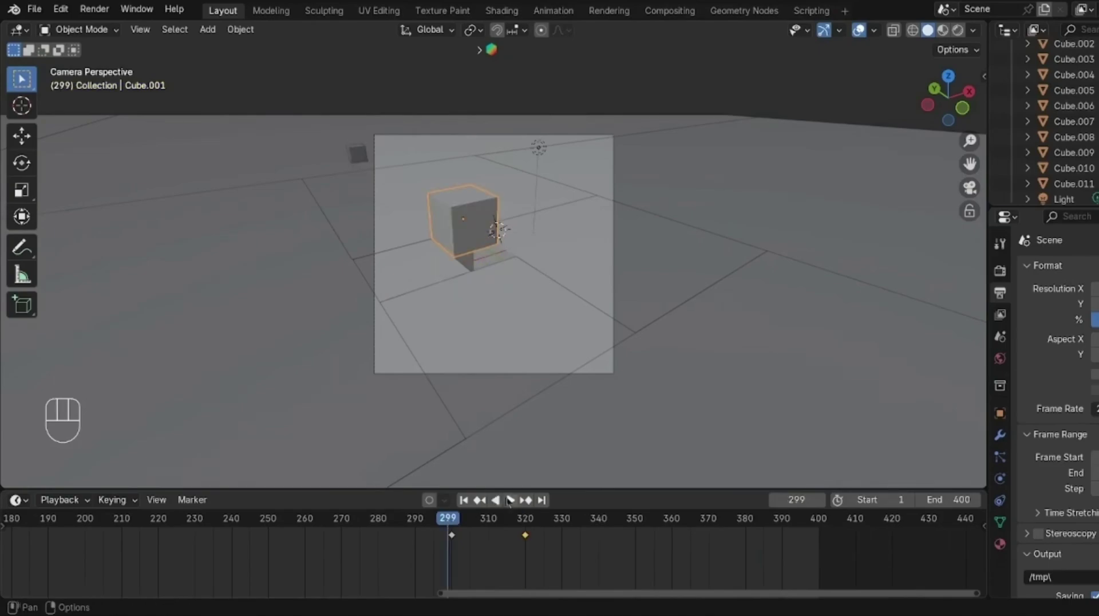
pyautogui.press('Right')
pyautogui.click(83, 527)
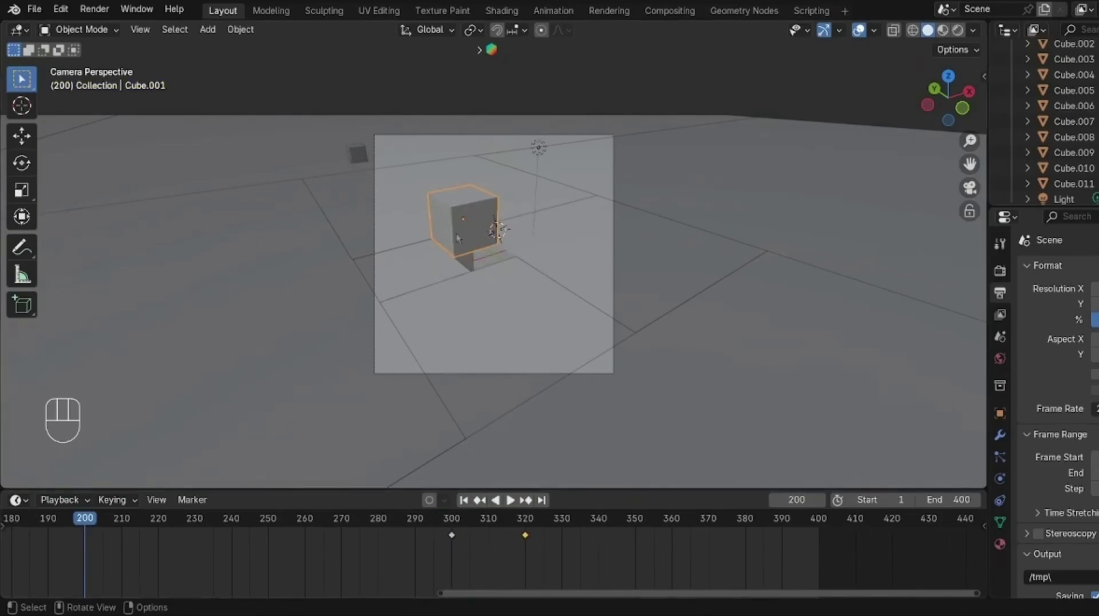
pyautogui.press('g')
pyautogui.press('x')
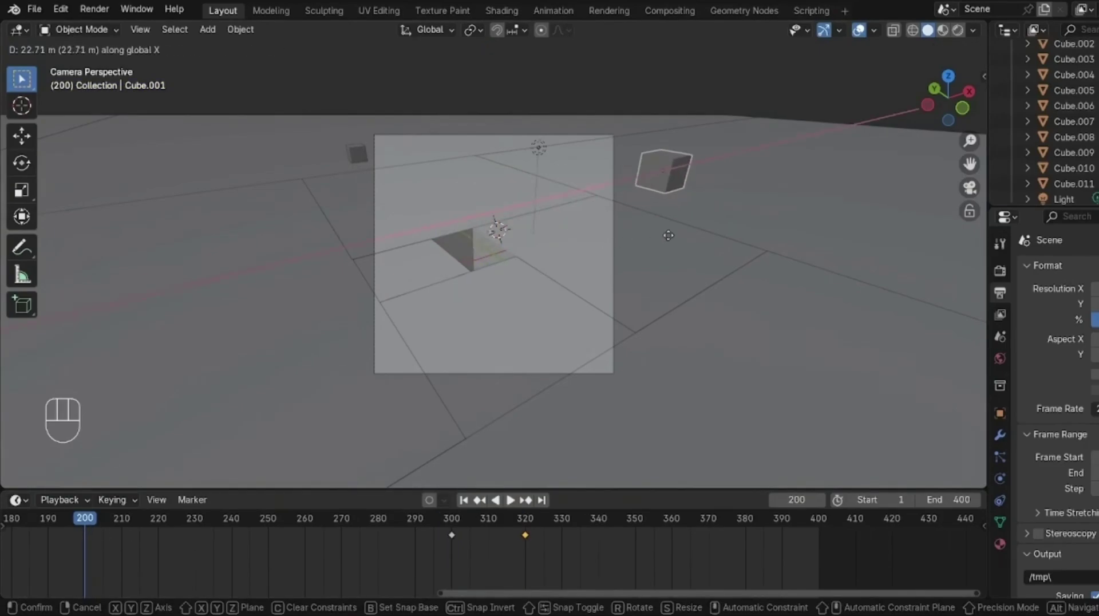
pyautogui.click(669, 234)
pyautogui.press('r')
pyautogui.press('z')
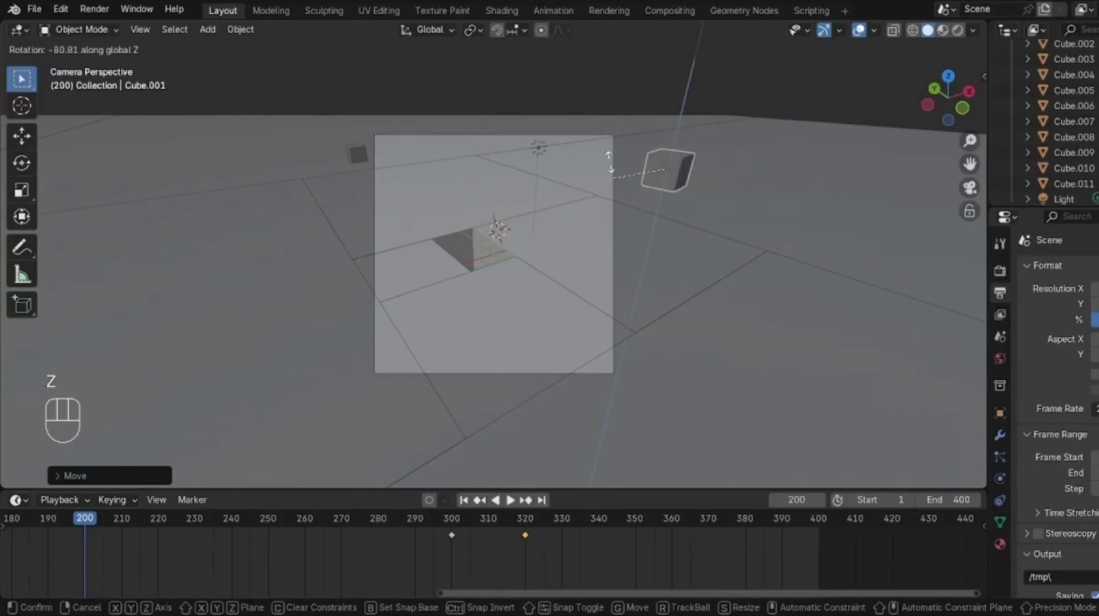
pyautogui.click(675, 140)
pyautogui.press('k')
pyautogui.click(695, 205)
# Step: Raise the third-smallest cube along Z above its gap and insert a keyframe at frame 200
pyautogui.click(158, 527)
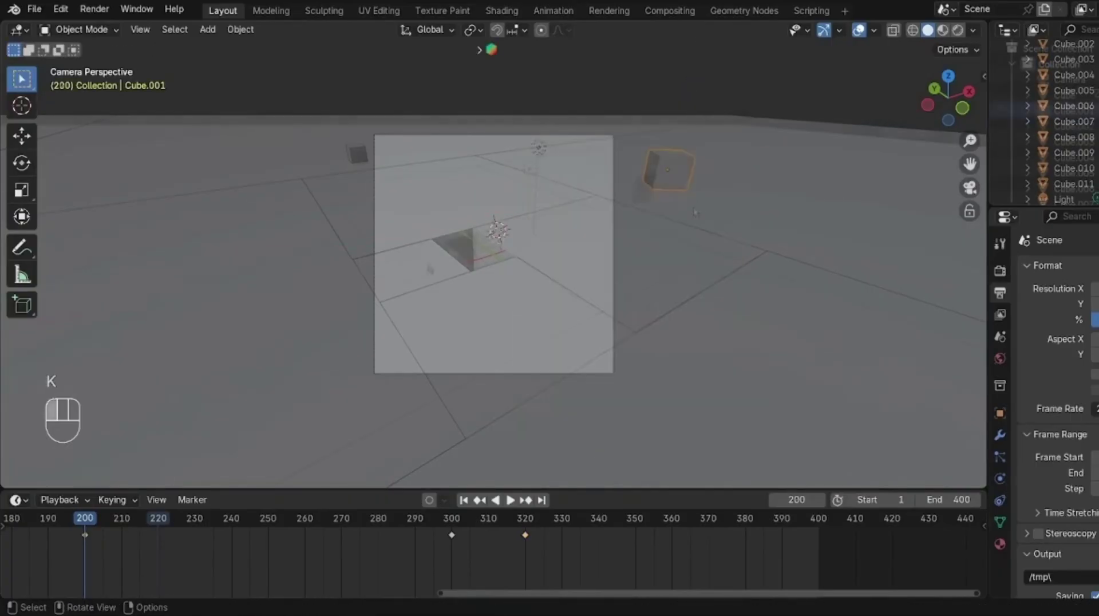
pyautogui.click(456, 246)
pyautogui.press('g')
pyautogui.press('z')
pyautogui.rightClick(205, 380)
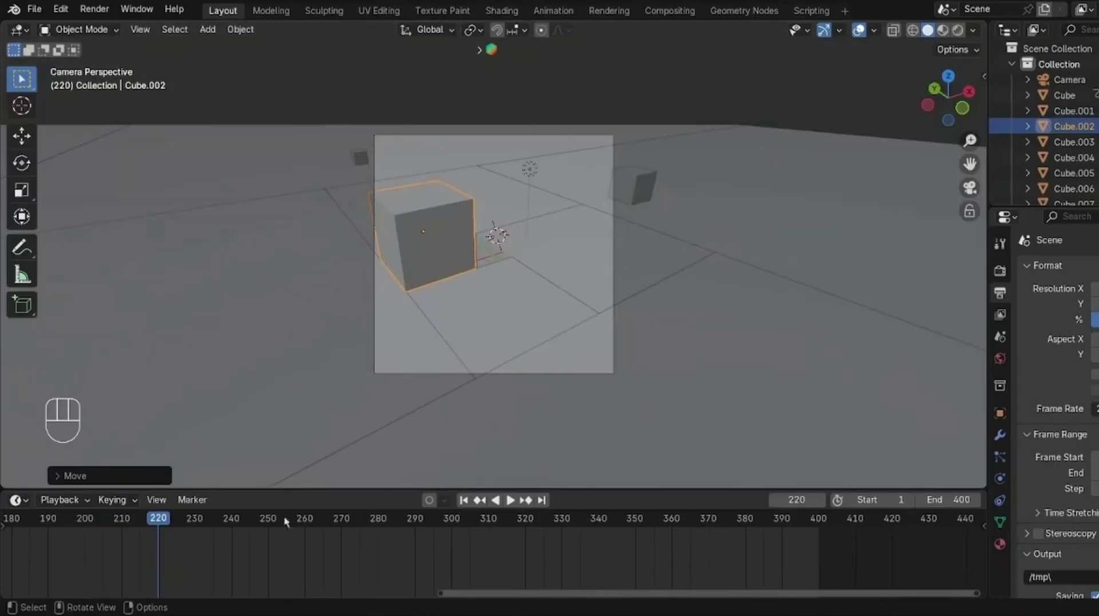
pyautogui.press('pageup')
pyautogui.press('k')
pyautogui.click(204, 379)
# Step: At frame 220, lower the third-smallest cube along Z until its top is level with the surrounding cubes, and insert a keyframe
pyautogui.click(158, 518)
pyautogui.press('g')
pyautogui.press('z')
pyautogui.click(414, 252)
pyautogui.press('k')
pyautogui.click(414, 250)
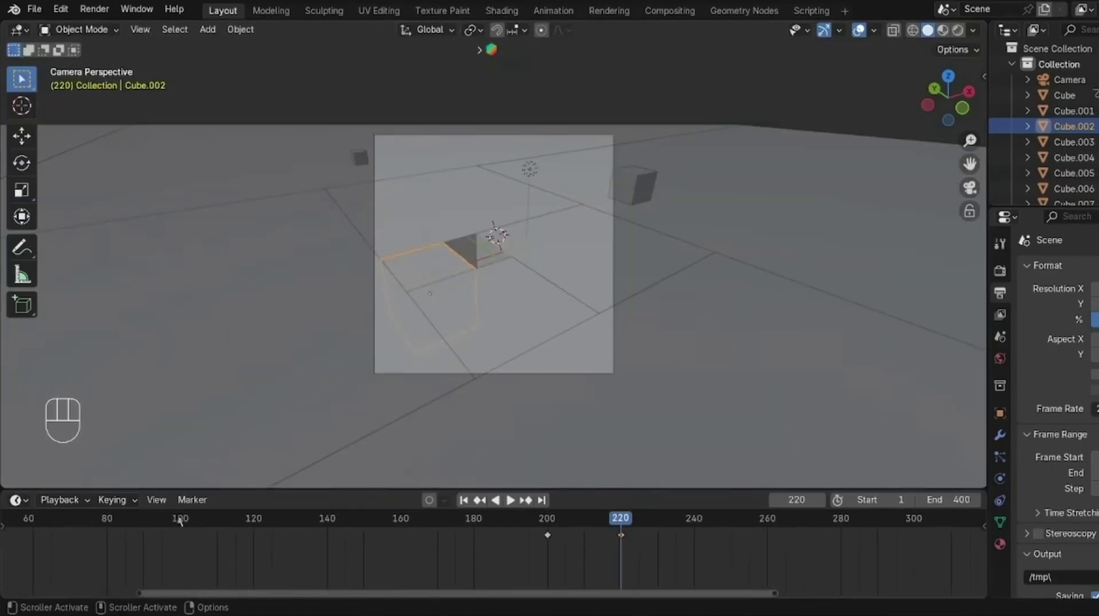
# Step: At frame 100, place the third-smallest cube outside the camera frame and insert a keyframe
pyautogui.click(69, 273)
pyautogui.press('i')
pyautogui.press('space')
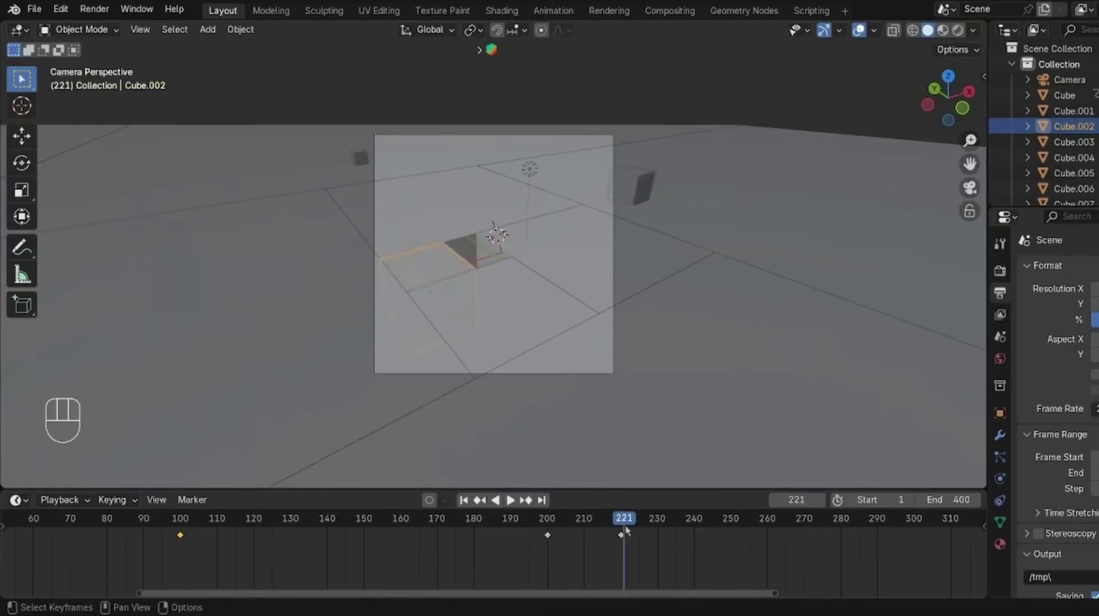
# Step: At frame 100, raise the fourth-smallest cube along Z above its gap and insert a keyframe
pyautogui.click(497, 303)
pyautogui.click(180, 518)
pyautogui.press('g')
pyautogui.press('z')
pyautogui.click(477, 269)
pyautogui.moveTo(478, 275); pyautogui.dragTo(479, 299, button='middle')
# Step: Reposition the camera with walk navigation so the raised fourth-smallest cube fits in its frame
pyautogui.press('KP_0')
pyautogui.click(493, 373)
pyautogui.hotkey('shift', '`')
pyautogui.press('s')
pyautogui.press('s')
pyautogui.press('s')
pyautogui.press('s')
pyautogui.press('s')
pyautogui.press('s')
pyautogui.press('s')
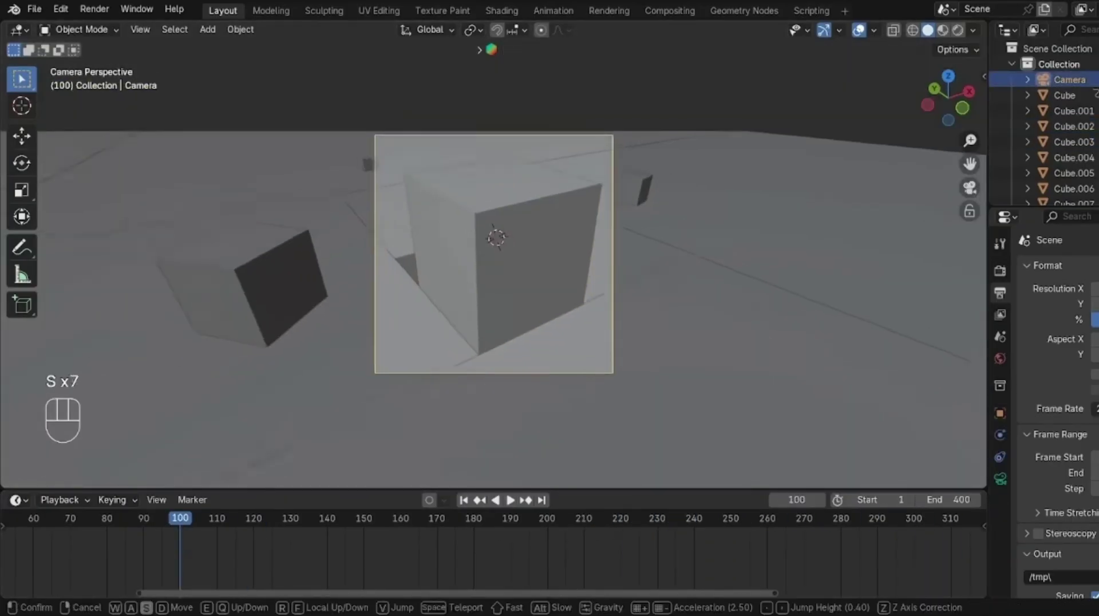
pyautogui.press('w')
pyautogui.press('w')
pyautogui.press('w')
pyautogui.press('w')
pyautogui.press('w')
pyautogui.press('w')
pyautogui.press('w')
pyautogui.press('w')
pyautogui.click(497, 241)
# Step: At frame 120, lower the fourth-smallest cube along Z until its top is level with the surrounding cubes, and insert a keyframe
pyautogui.click(498, 239)
pyautogui.click(253, 518)
pyautogui.press('g')
pyautogui.press('z')
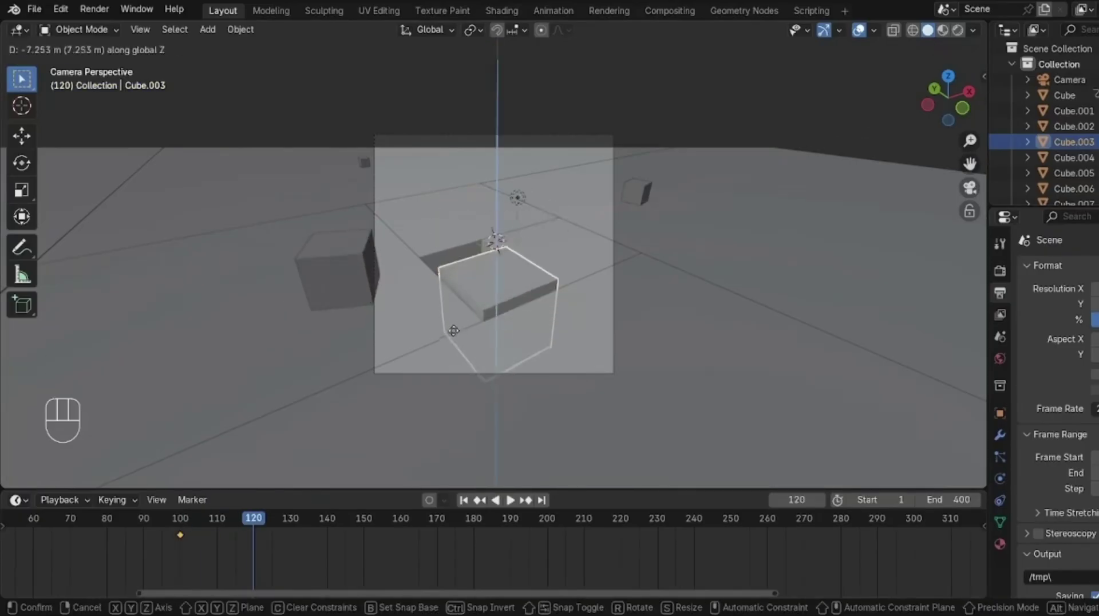
pyautogui.click(451, 340)
pyautogui.press('i')
# Step: At frame 1, move the fourth-smallest cube outside the camera frame, rotate it, and insert a keyframe
pyautogui.hotkey('shift', 'Left')
pyautogui.press('r')
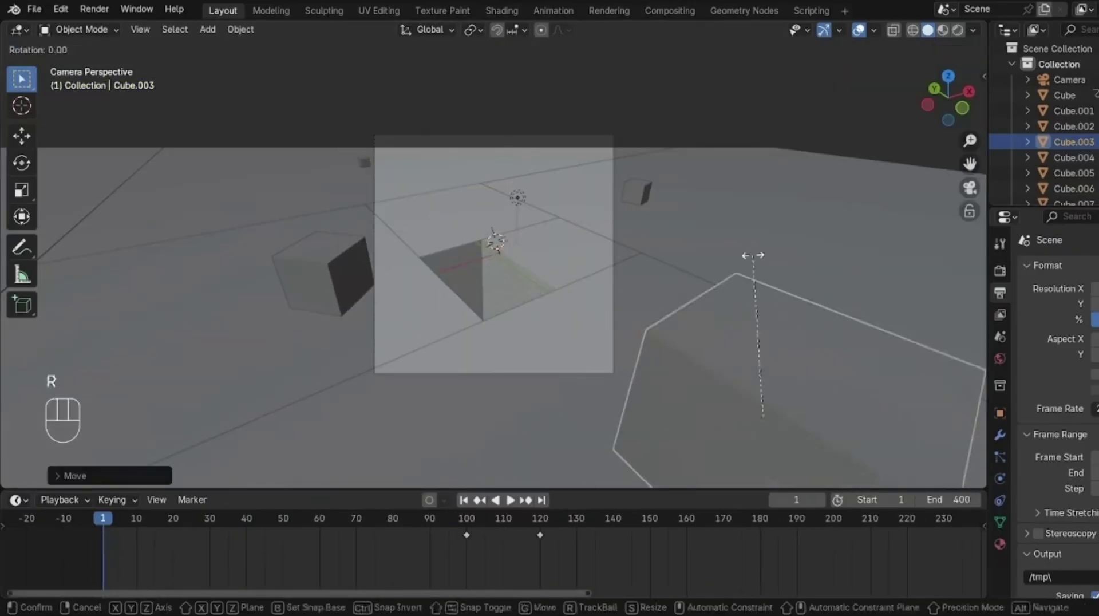
pyautogui.click(720, 383)
pyautogui.press('k')
pyautogui.click(720, 382)
# Step: Try to keyframe the fifth-smallest cube's vertical move between frames 20 and 1, and undo the last keyframe
pyautogui.click(171, 518)
pyautogui.click(544, 320)
pyautogui.press('g')
pyautogui.press('z')
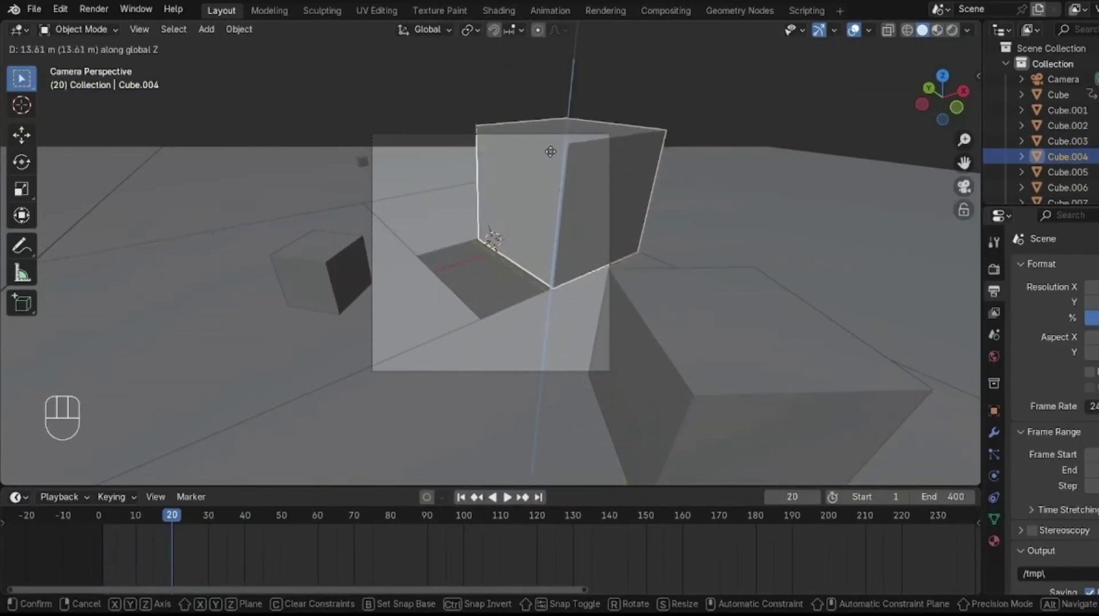
pyautogui.click(545, 268)
pyautogui.press('i')
pyautogui.hotkey('shift', 'Left')
pyautogui.press('g')
pyautogui.press('z')
pyautogui.click(495, 312)
pyautogui.press('k')
pyautogui.click(496, 304)
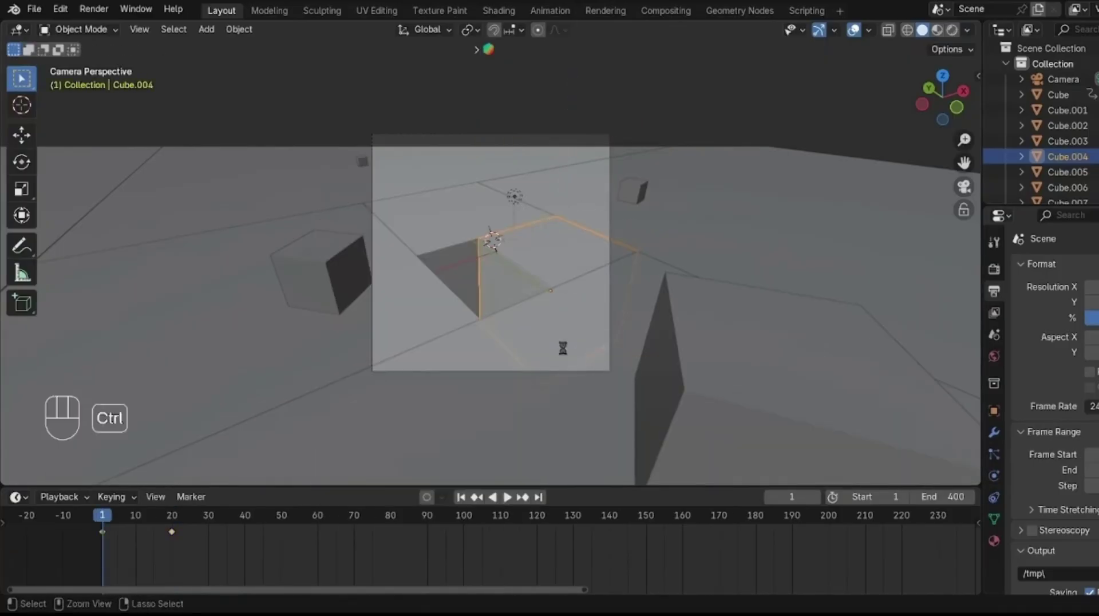
pyautogui.hotkey('ctrl', 'z')
# Step: Try to keyframe the fifth-smallest cube level at frame 1 and raised along Z at frame 20, and undo it
pyautogui.scroll(-1, 561, 347)
pyautogui.press('k')
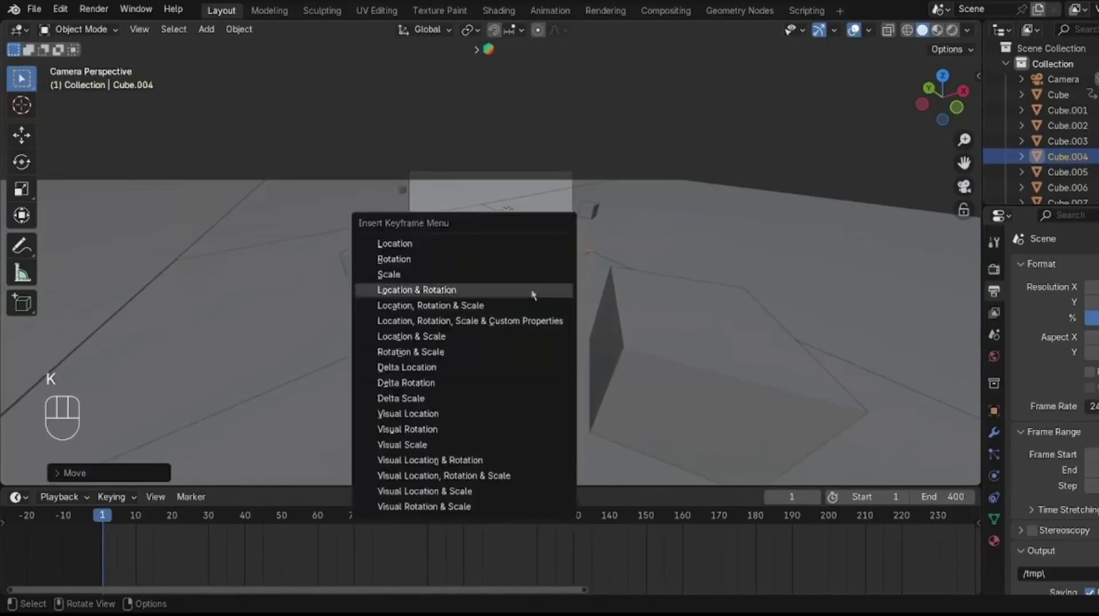
pyautogui.click(532, 290)
pyautogui.press('Up')
pyautogui.press('g')
pyautogui.press('z')
pyautogui.click(554, 179)
pyautogui.press('i')
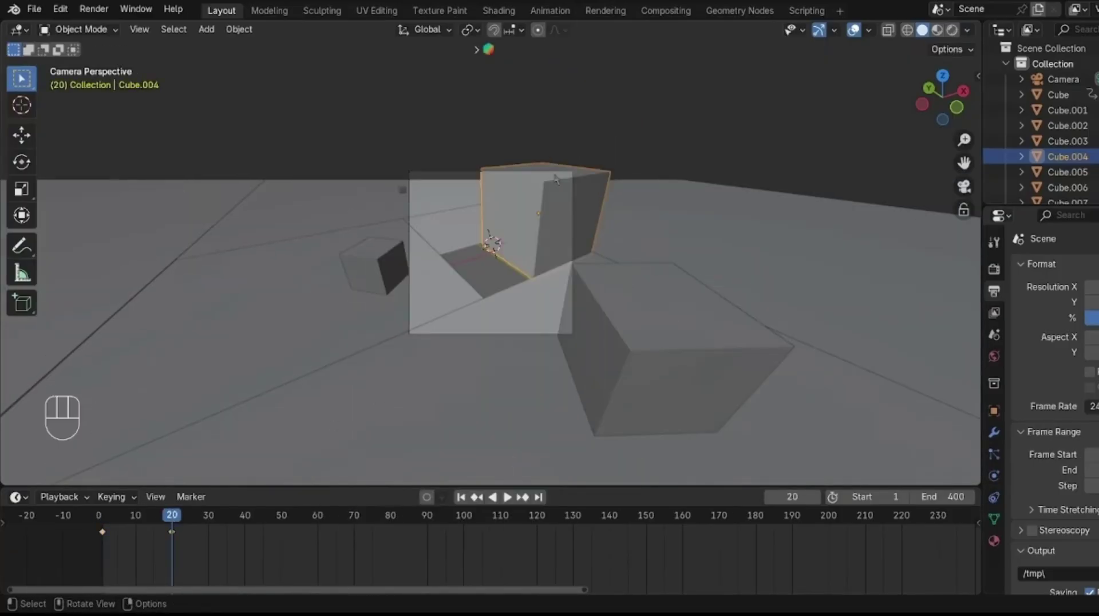
pyautogui.hotkey('ctrl', 'z')
# Step: Keyframe the fifth-smallest cube level with its neighbours at frame 20 and raised about 13.19 m along Z at frame 1
pyautogui.press('k')
pyautogui.click(481, 315)
pyautogui.hotkey('shift', 'Left')
pyautogui.press('g')
pyautogui.press('z')
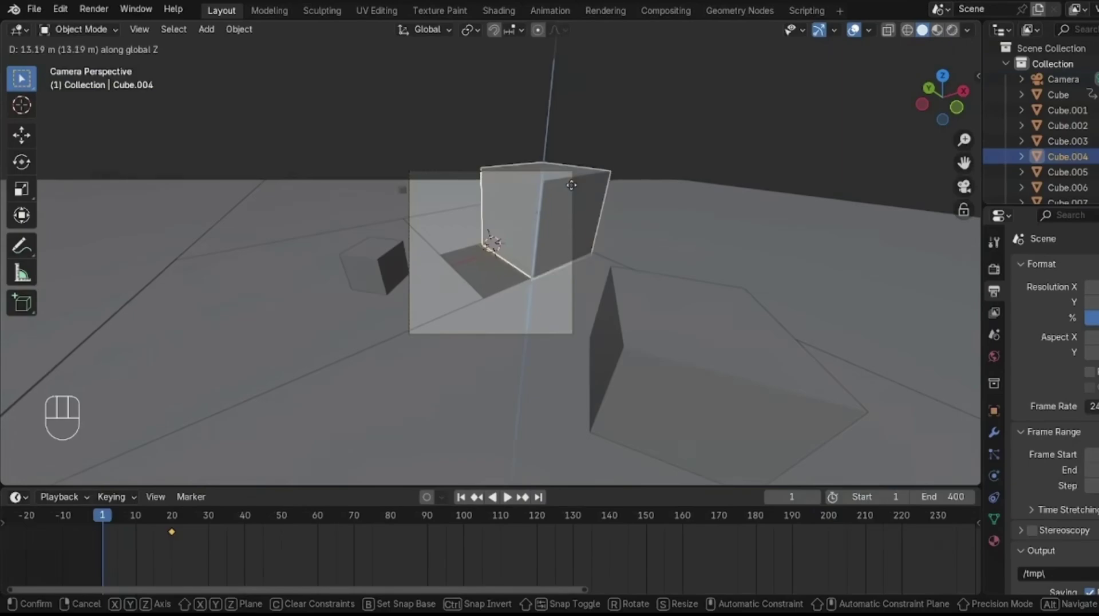
pyautogui.click(573, 185)
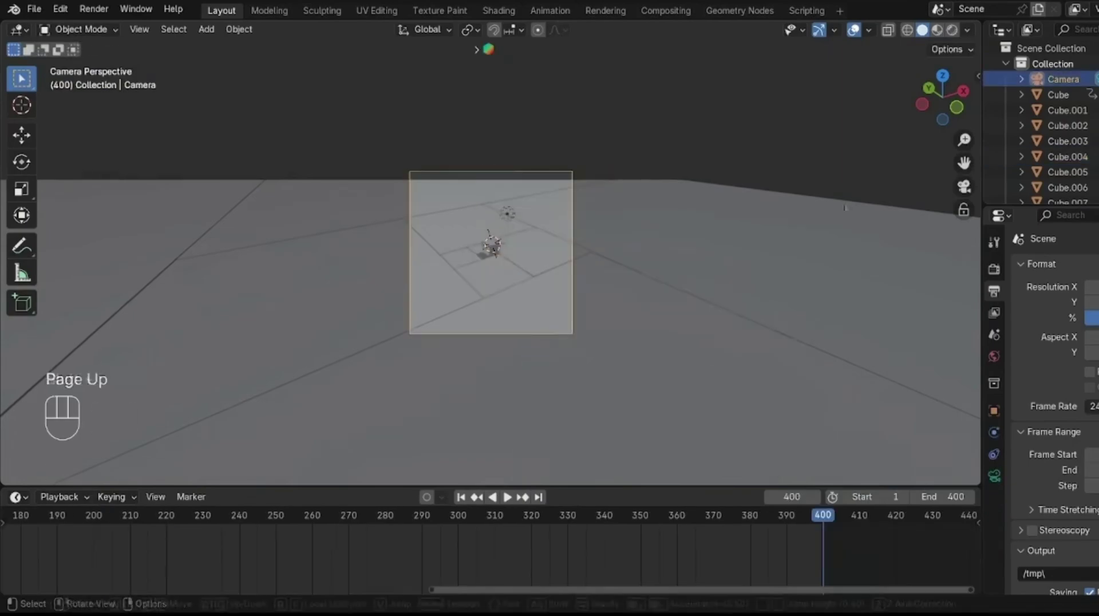
# Step: At frame 400, move the camera forward with walk navigation until it frames the smallest cube closely
pyautogui.hotkey('shift', 'w')
pyautogui.press('w')
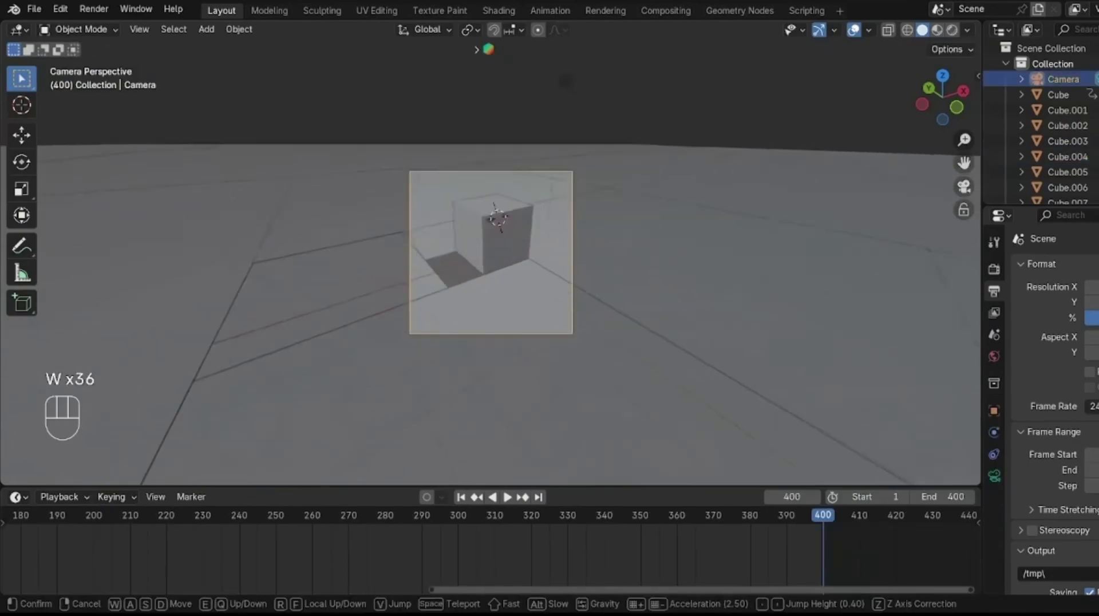
pyautogui.press('a')
pyautogui.press('d')
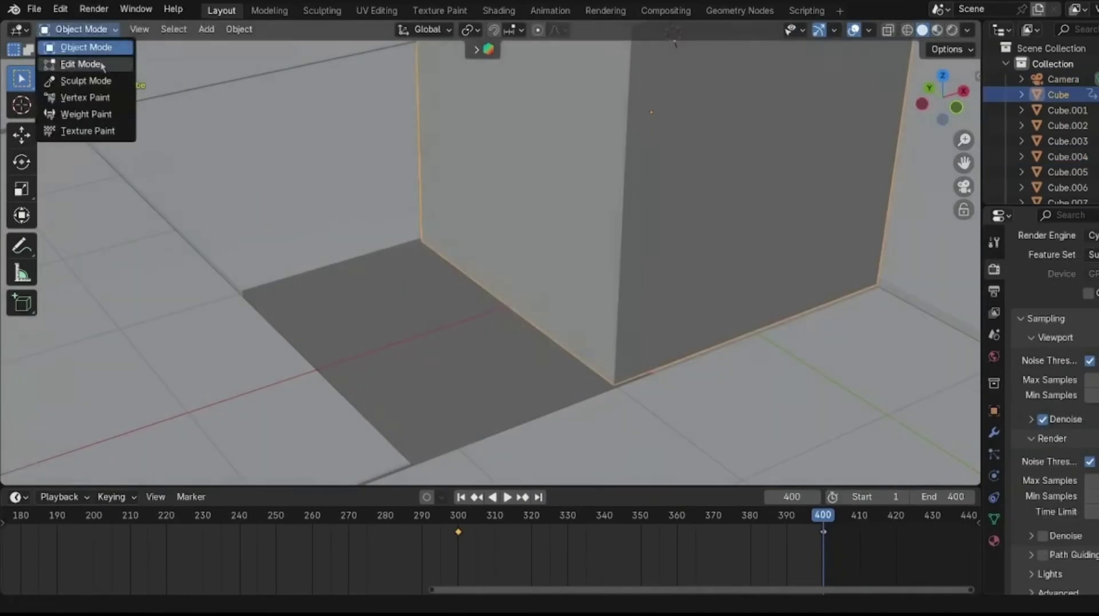
# Step: Separate the smallest cube's bottom edge beside the open gap into its own object in Edit Mode
pyautogui.click(80, 64)
pyautogui.moveTo(425, 266); pyautogui.dragTo(630, 252, button='middle')
pyautogui.press('p')
pyautogui.click(665, 287)
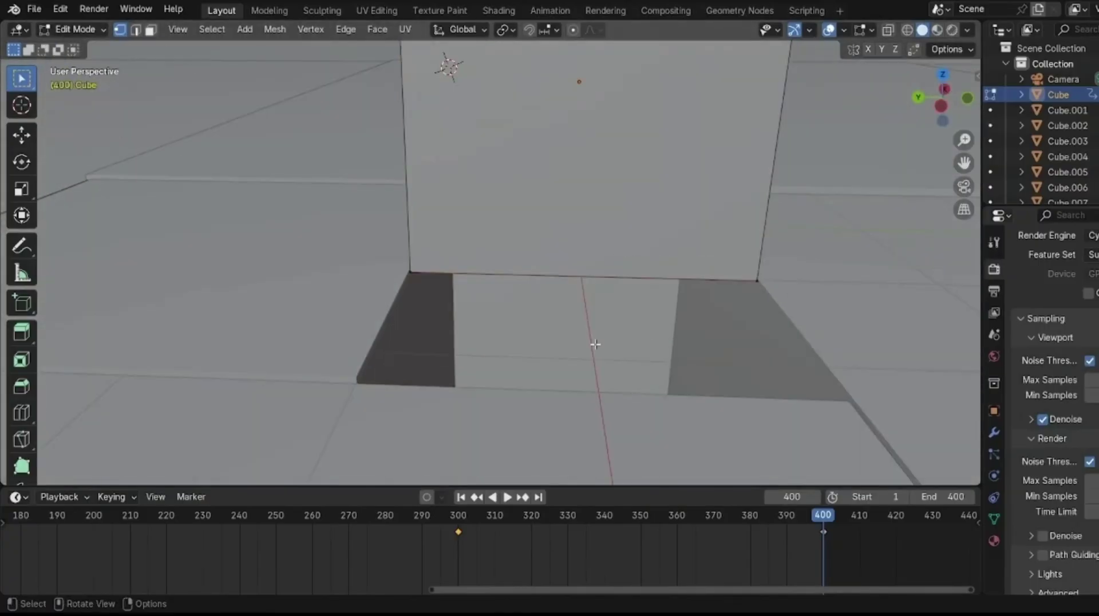
pyautogui.scroll(-3, 1065, 132)
# Step: Edit the separated edge object and extrude the edge across the gap to cover it with a face
pyautogui.click(72, 30)
pyautogui.click(83, 48)
pyautogui.click(1067, 188)
pyautogui.click(73, 30)
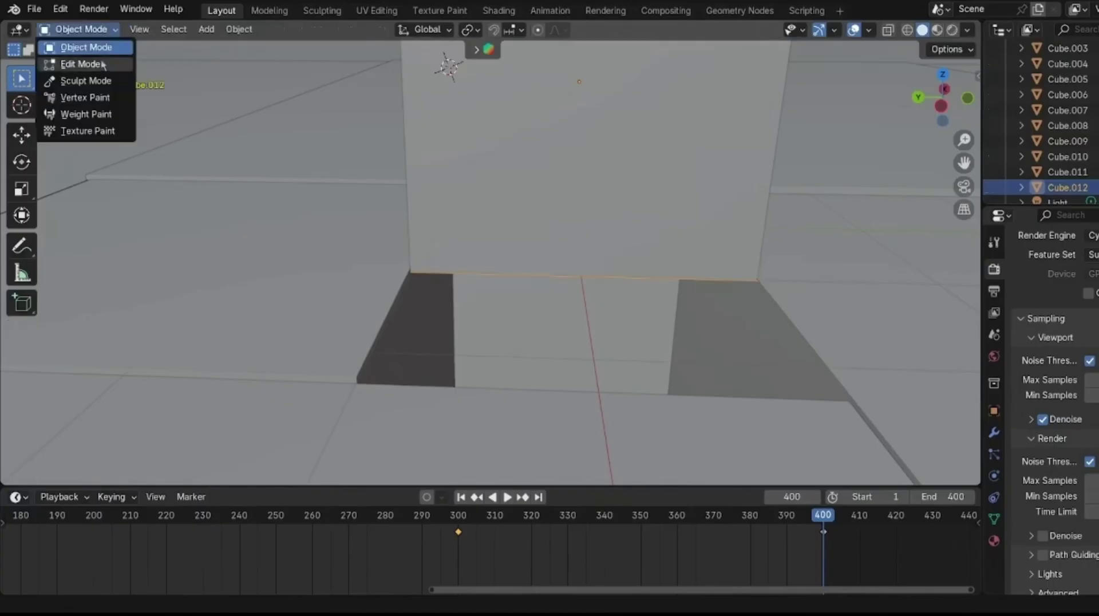
pyautogui.click(83, 64)
pyautogui.moveTo(539, 276); pyautogui.dragTo(532, 395, button='middle')
# Step: Rename the gap-covering object as Reference and save the file
pyautogui.doubleClick(1068, 182)
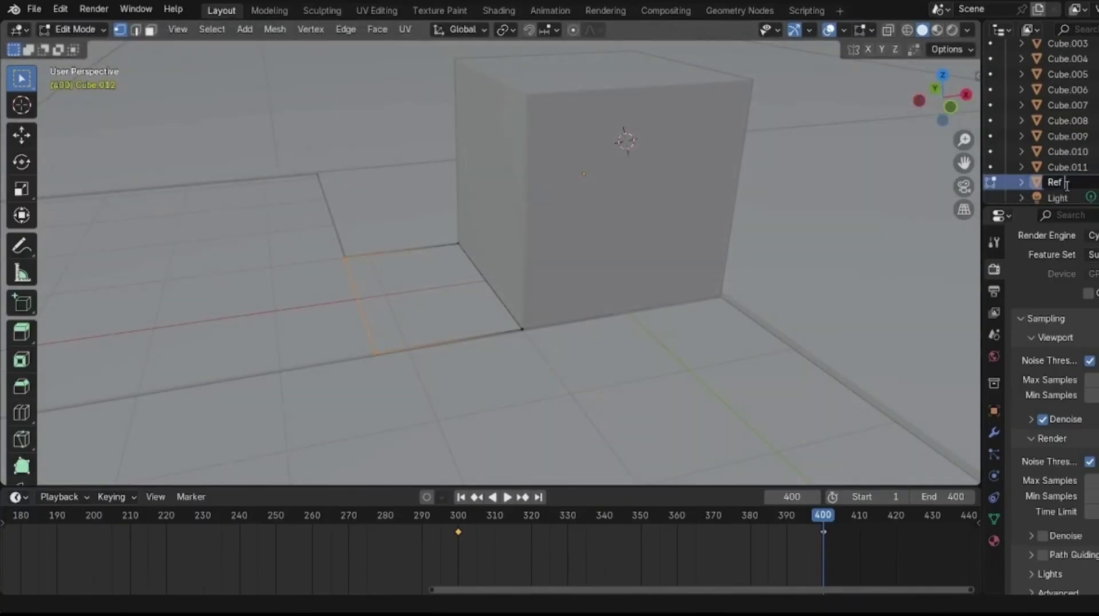
pyautogui.write('Reference')
pyautogui.press('Return')
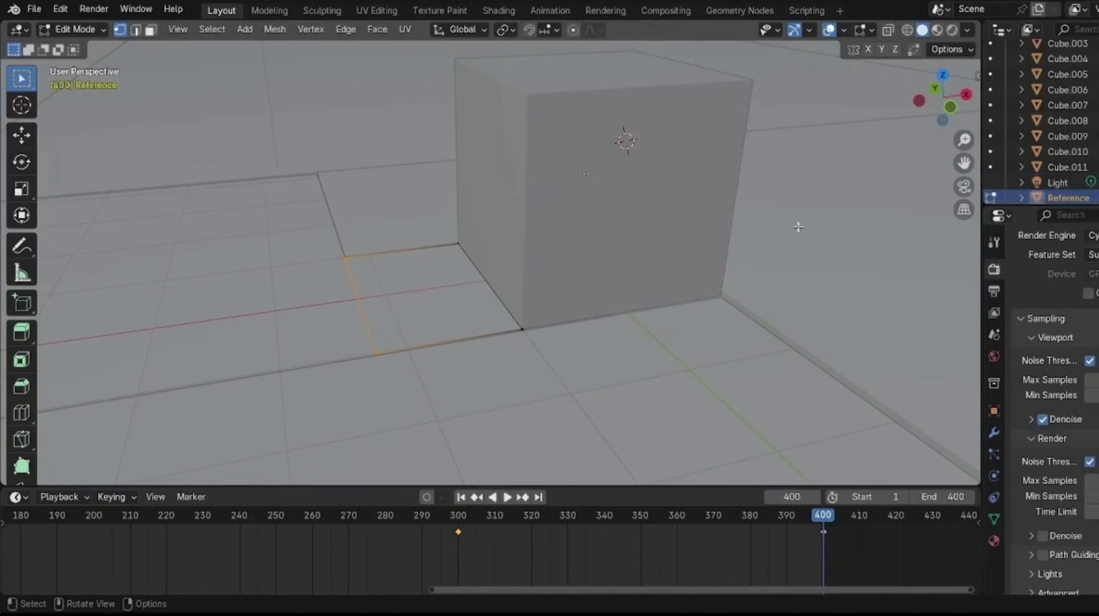
pyautogui.hotkey('ctrl', 's')
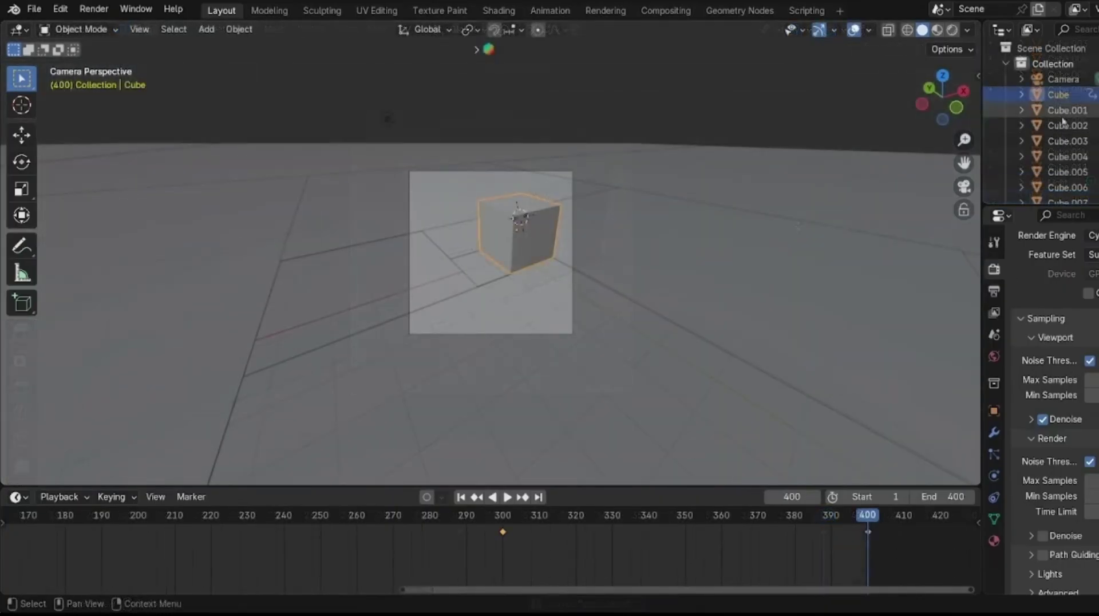
# Step: Parent all the cubes, from Cube to Cube.011, to the Reference object
pyautogui.scroll(-4, 1071, 172)
pyautogui.keyDown('shift'); pyautogui.click(1068, 173); pyautogui.keyUp('shift')
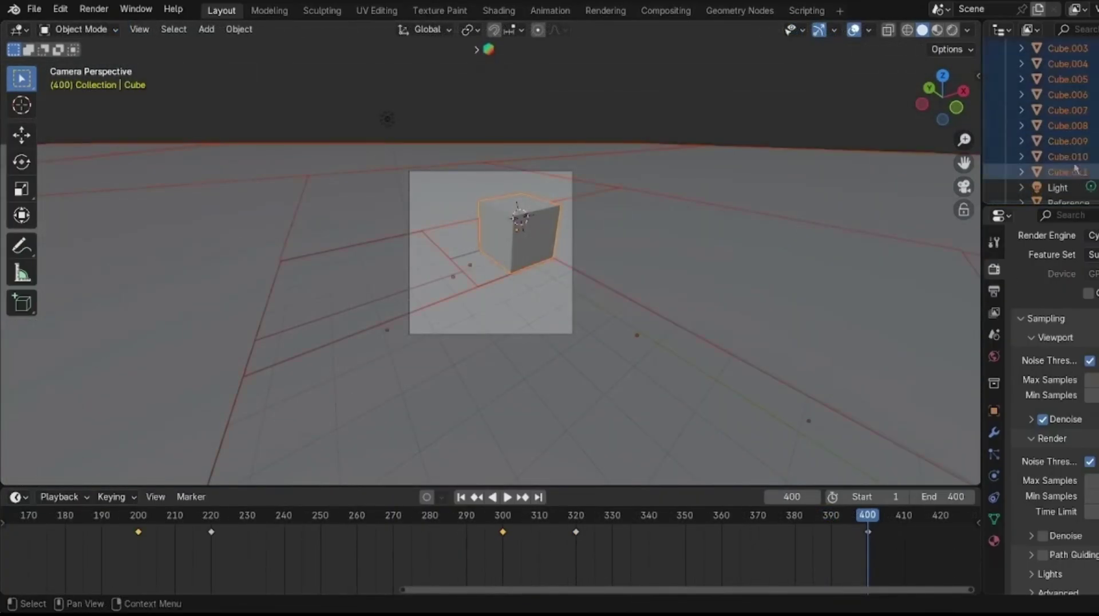
pyautogui.scroll(-1, 1075, 166)
pyautogui.keyDown('ctrl'); pyautogui.click(1069, 189); pyautogui.keyUp('ctrl')
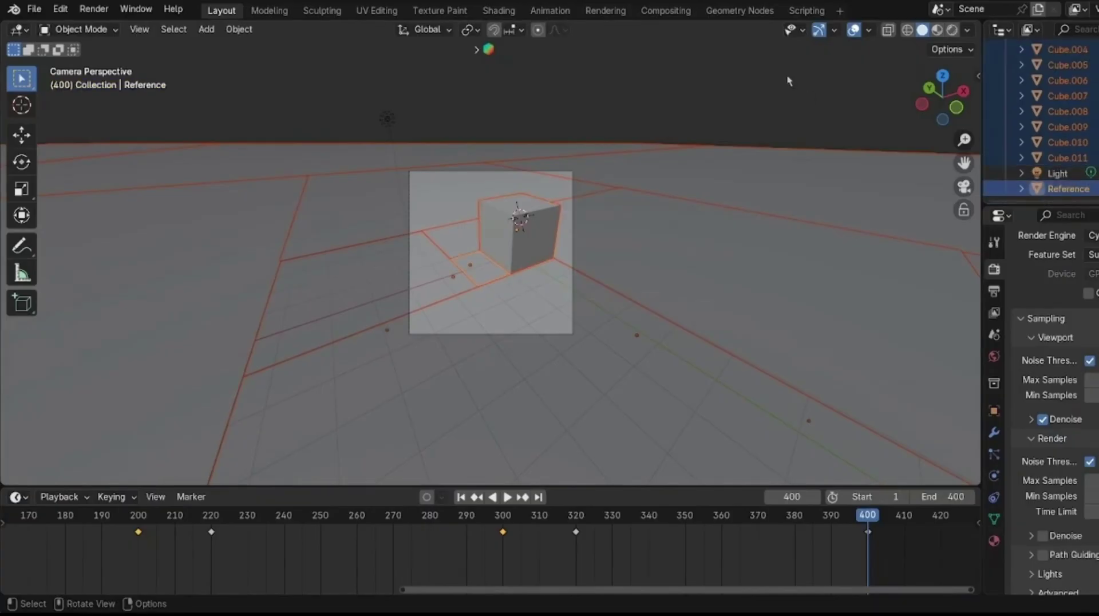
pyautogui.hotkey('ctrl', 'p')
pyautogui.click(785, 94)
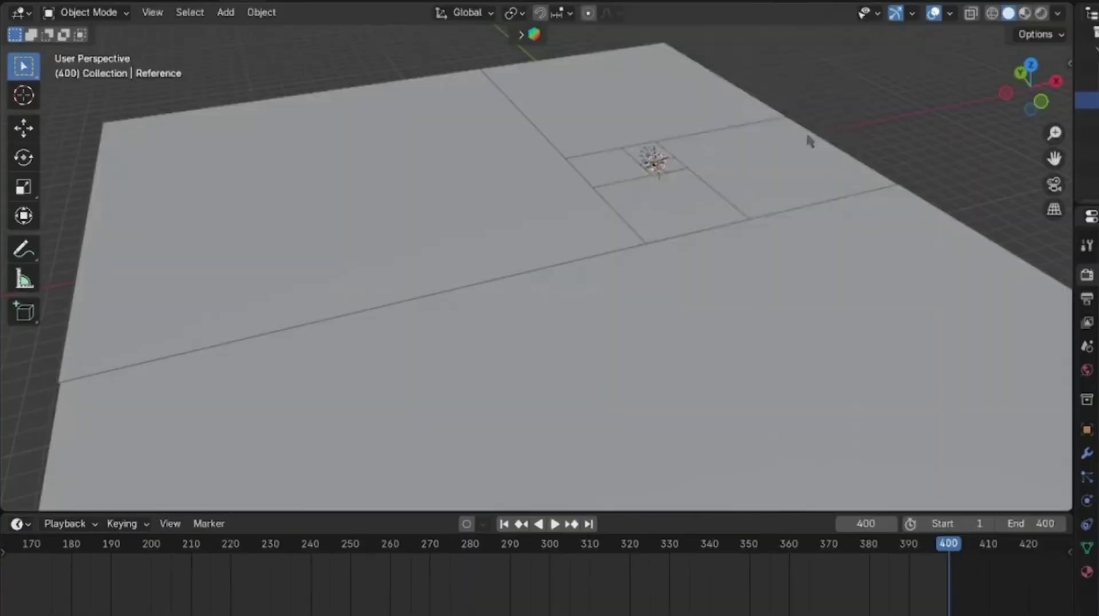
# Step: Keyframe Reference at full size at frame 400, and at frame 1 scale it to about 0.15 with a Location & Scale keyframe
pyautogui.press('i')
pyautogui.click(810, 140)
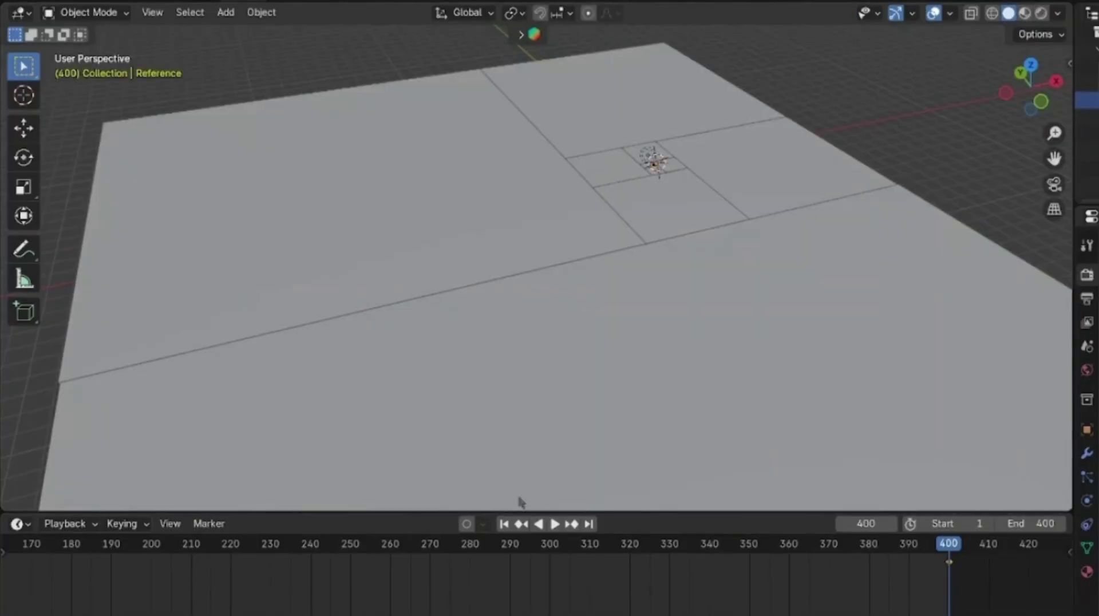
pyautogui.click(504, 524)
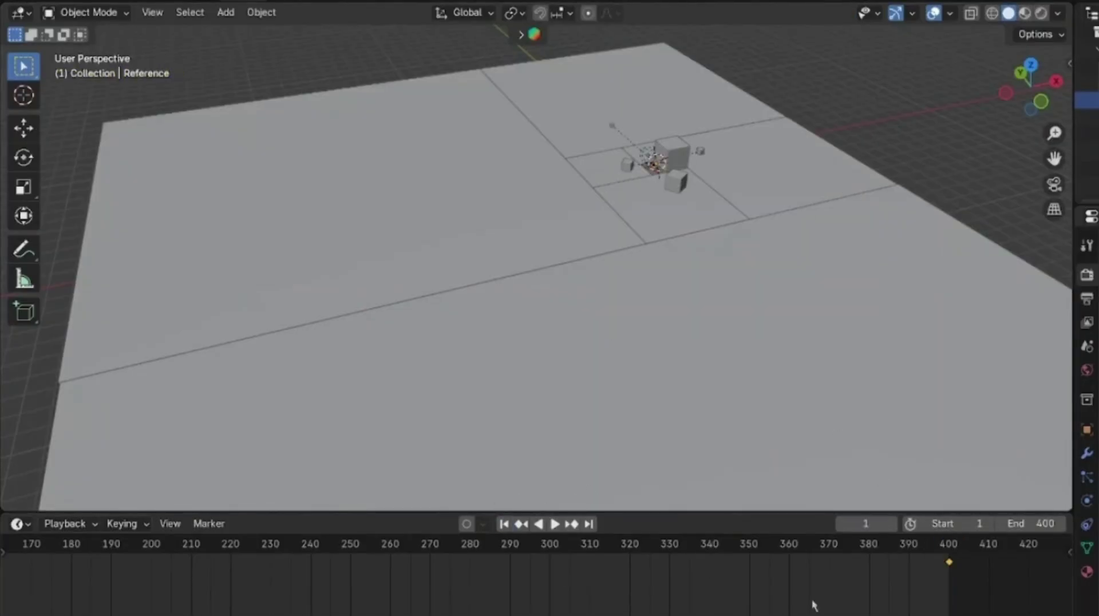
pyautogui.keyDown('ctrl'); pyautogui.hscroll(-5, 172, 601); pyautogui.keyUp('ctrl')
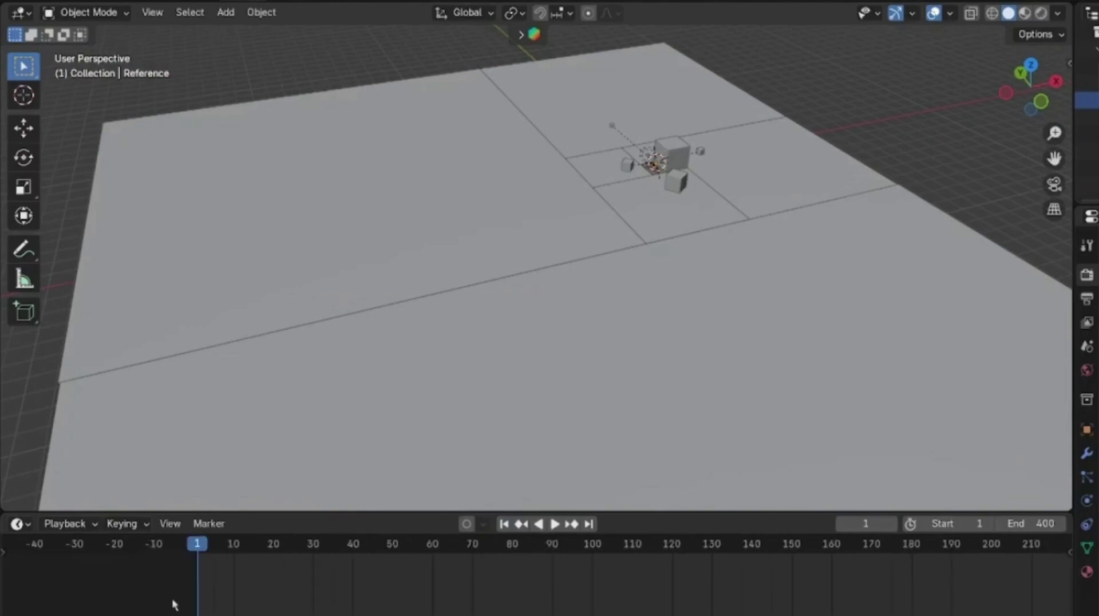
pyautogui.press('s')
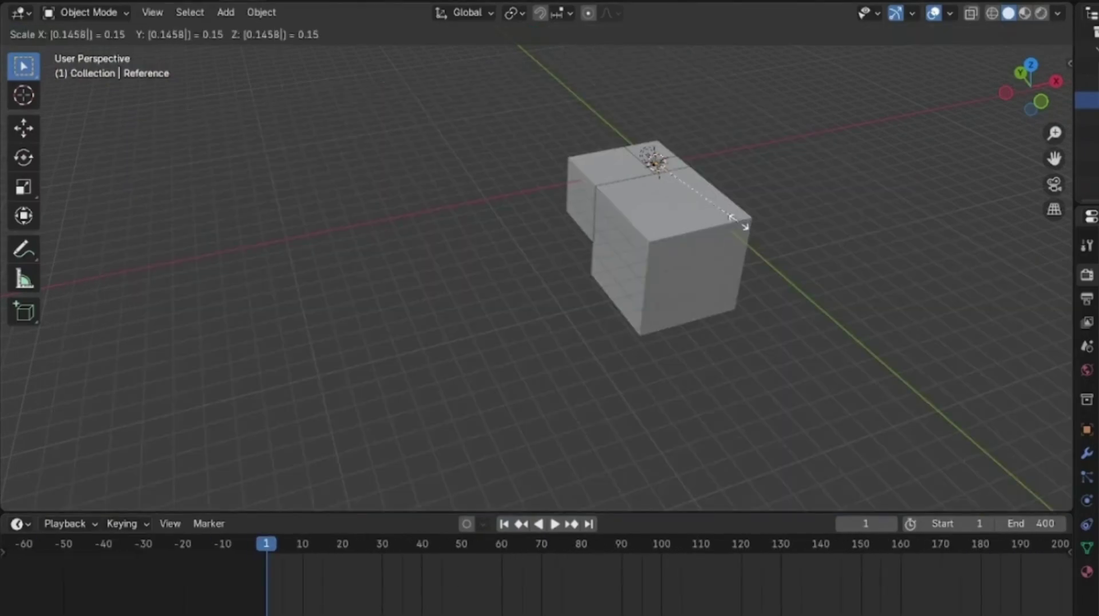
pyautogui.click(738, 223)
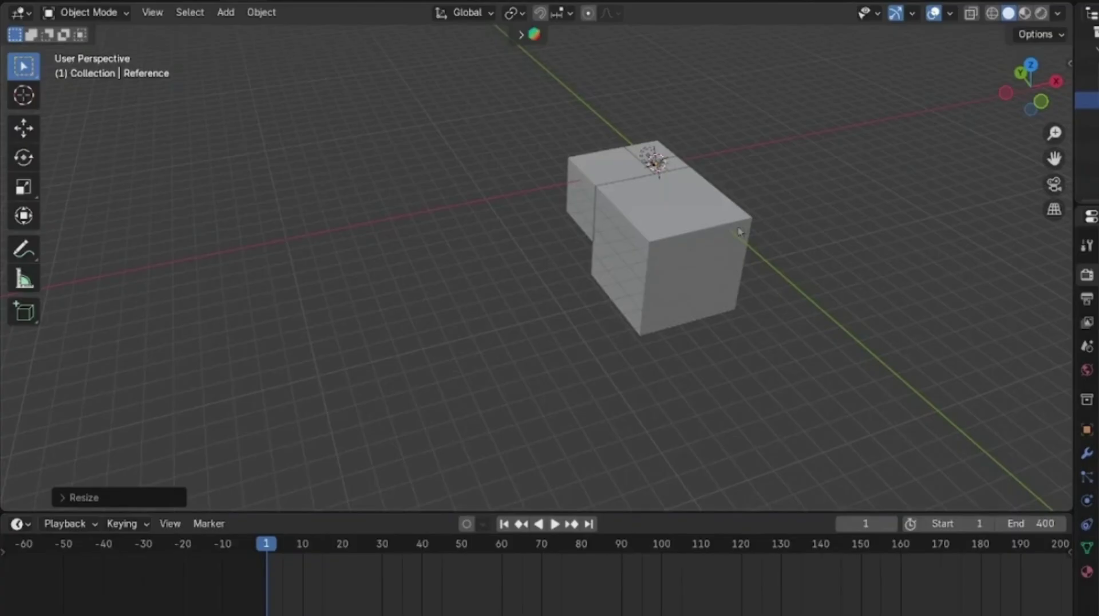
pyautogui.press('i')
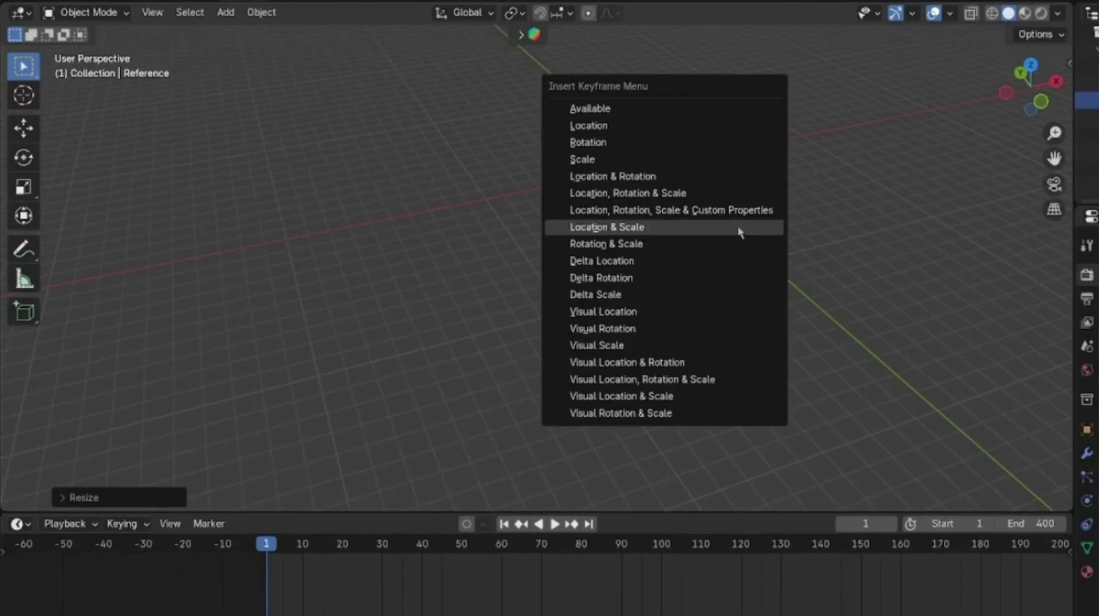
pyautogui.click(738, 232)
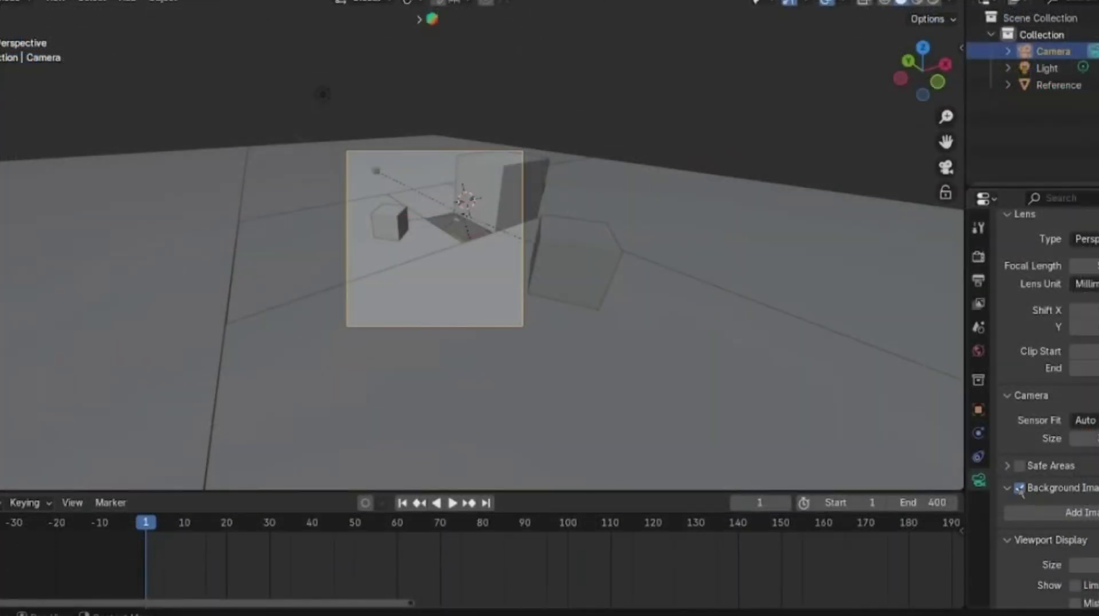
# Step: Load a background image on the camera and display the cubes as wireframes over it
pyautogui.click(1046, 511)
pyautogui.scroll(-3, 1046, 511)
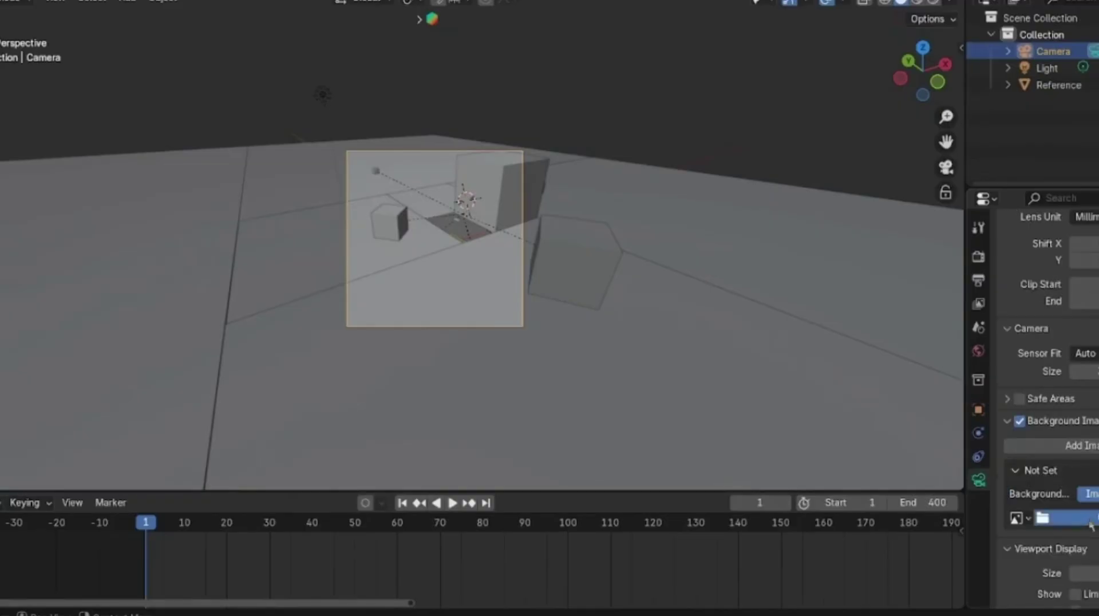
pyautogui.click(809, 515)
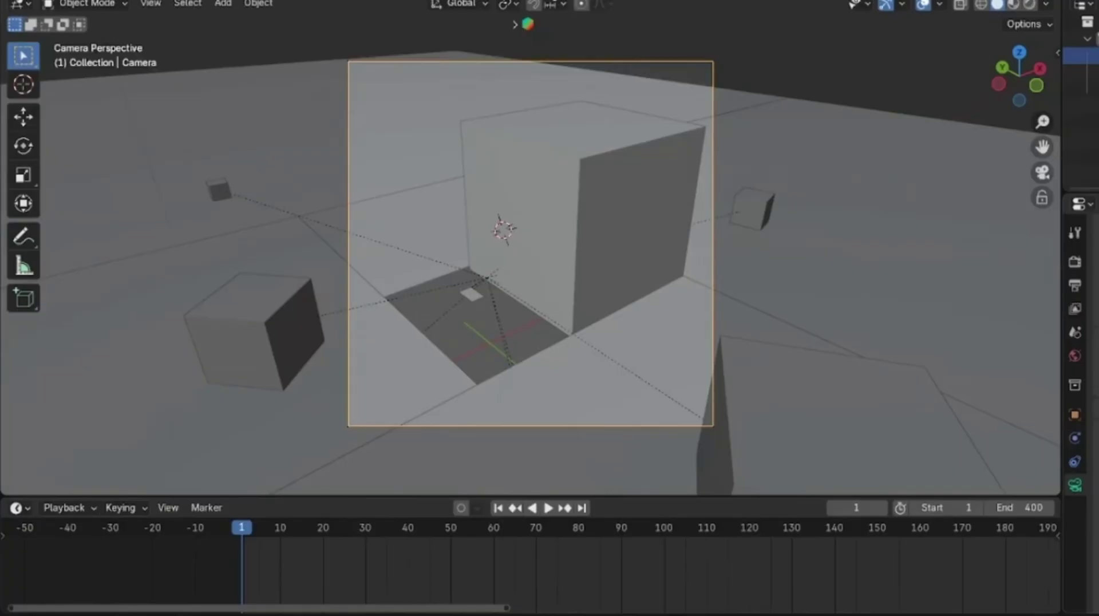
pyautogui.click(961, 5)
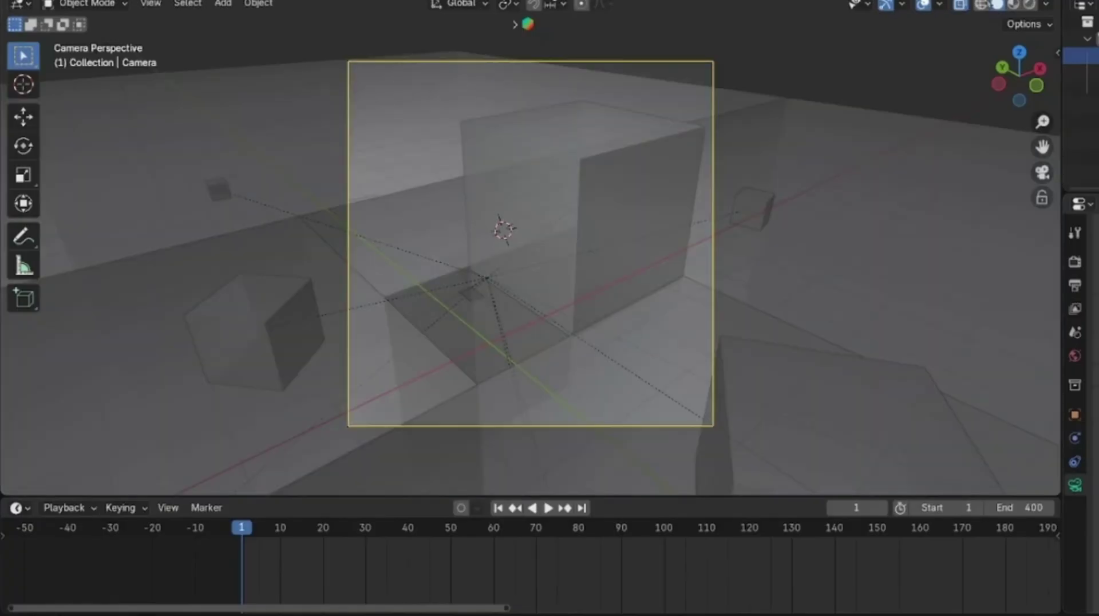
pyautogui.click(981, 5)
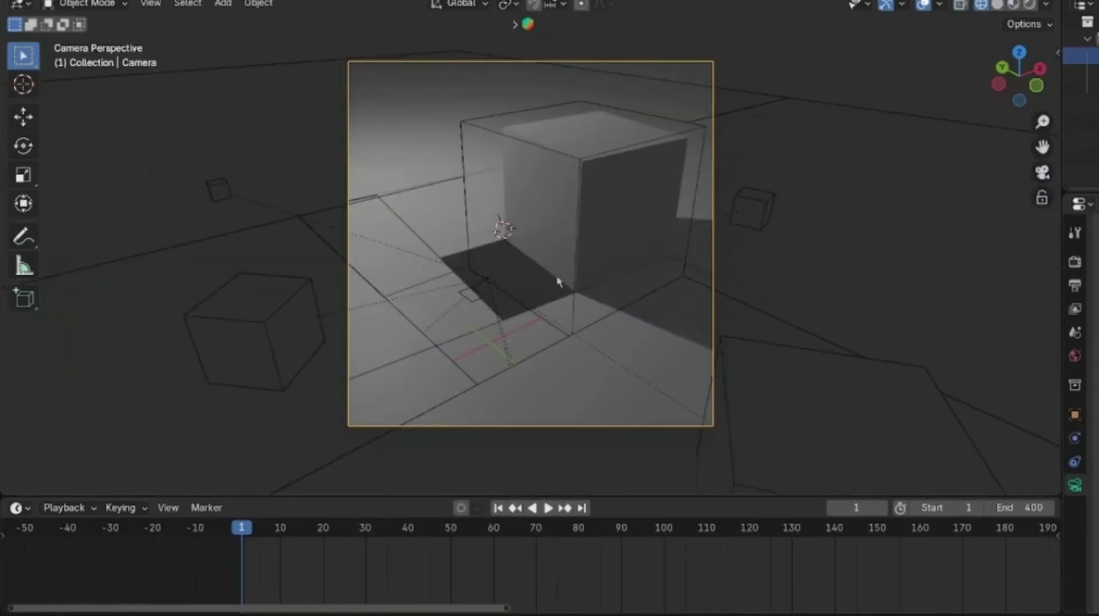
# Step: Align Reference with the camera's background image at frame 1 by moving it and rotating it about the Z axis
pyautogui.click(470, 295)
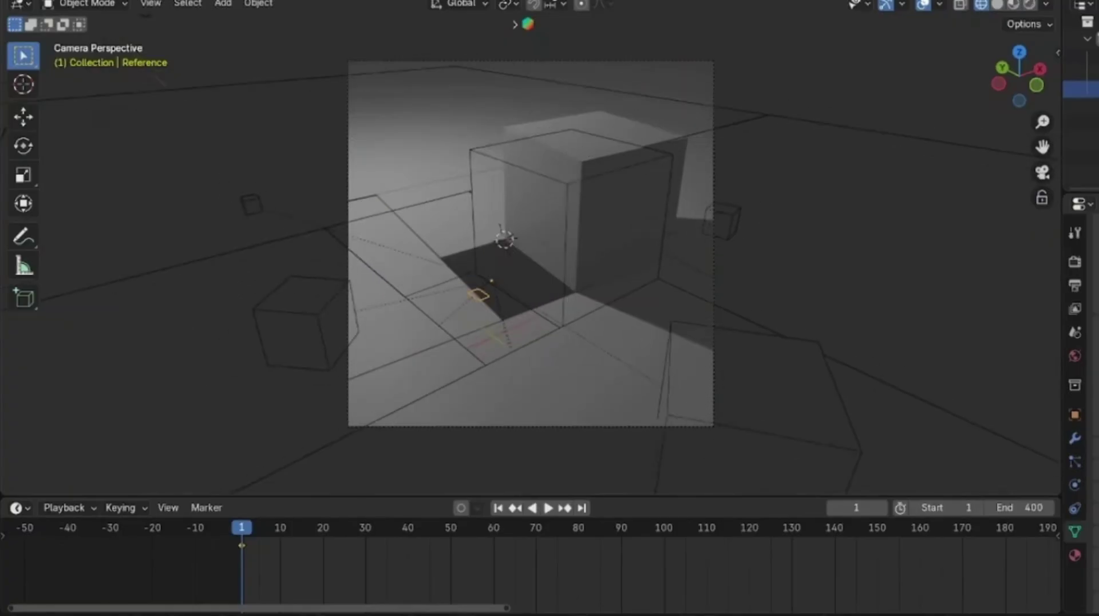
pyautogui.moveTo(532, 246); pyautogui.dragTo(575, 232, button='middle')
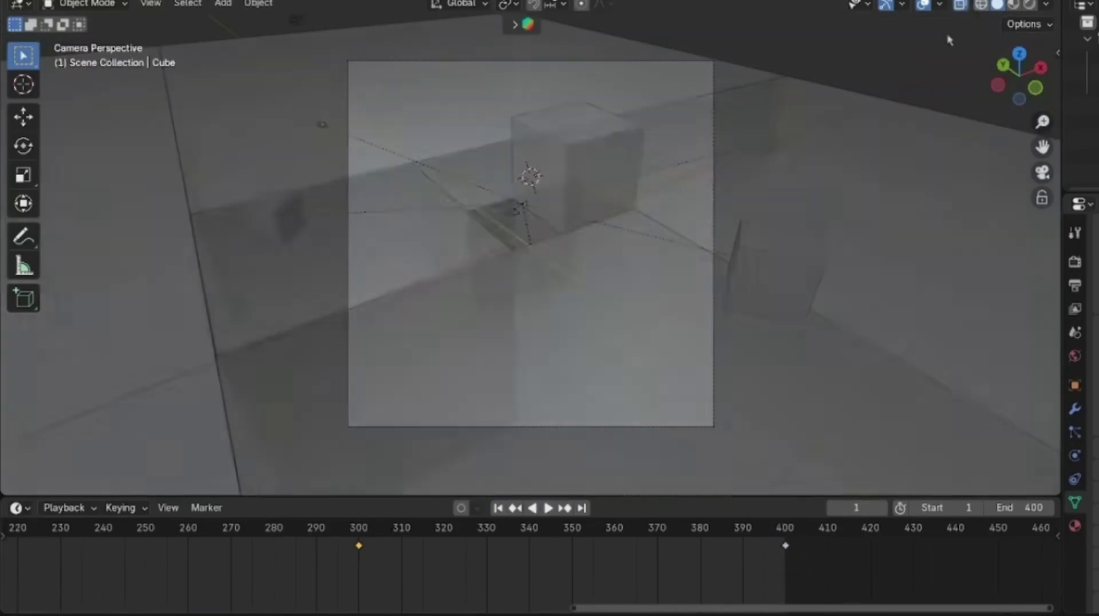
pyautogui.click(792, 531)
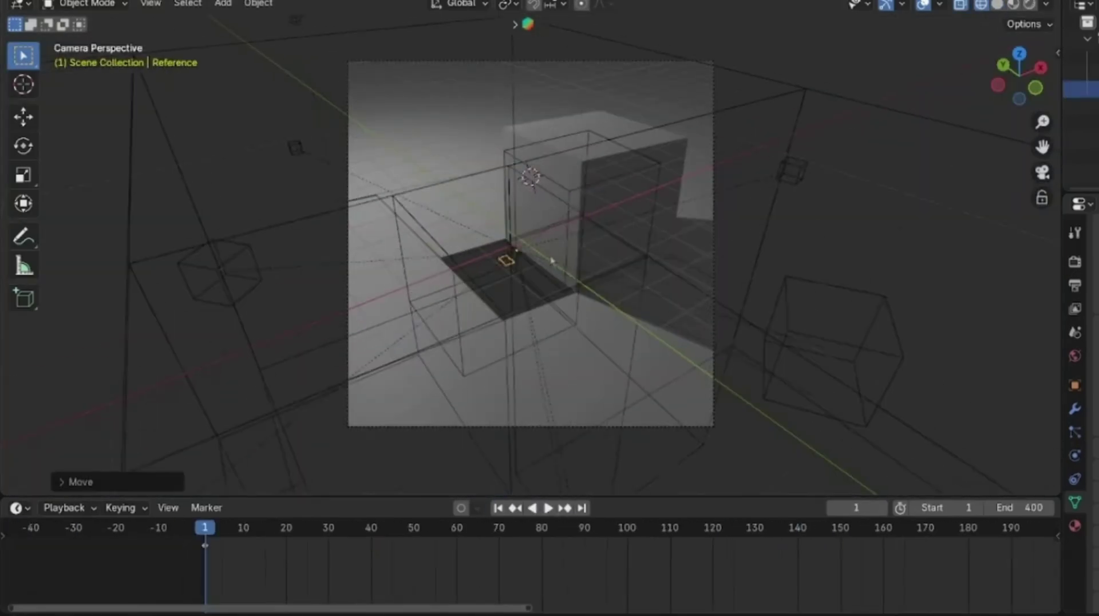
pyautogui.press('r')
pyautogui.press('z')
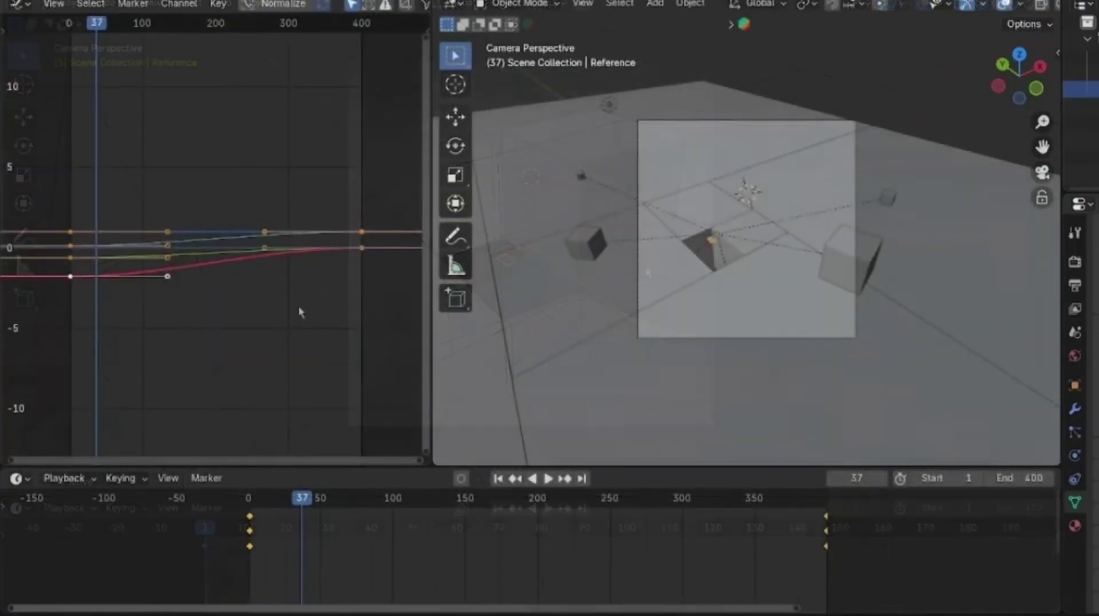
# Step: Set the interpolation mode of Reference's animation keyframes to Sinusoidal
pyautogui.rightClick(271, 239)
pyautogui.moveTo(275, 304)
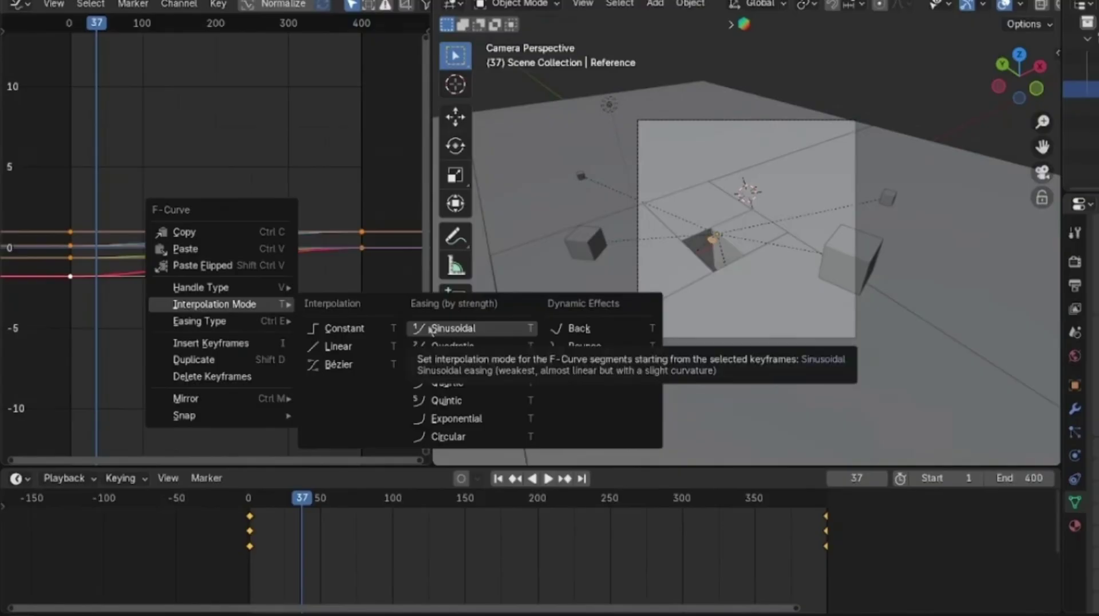
pyautogui.click(452, 328)
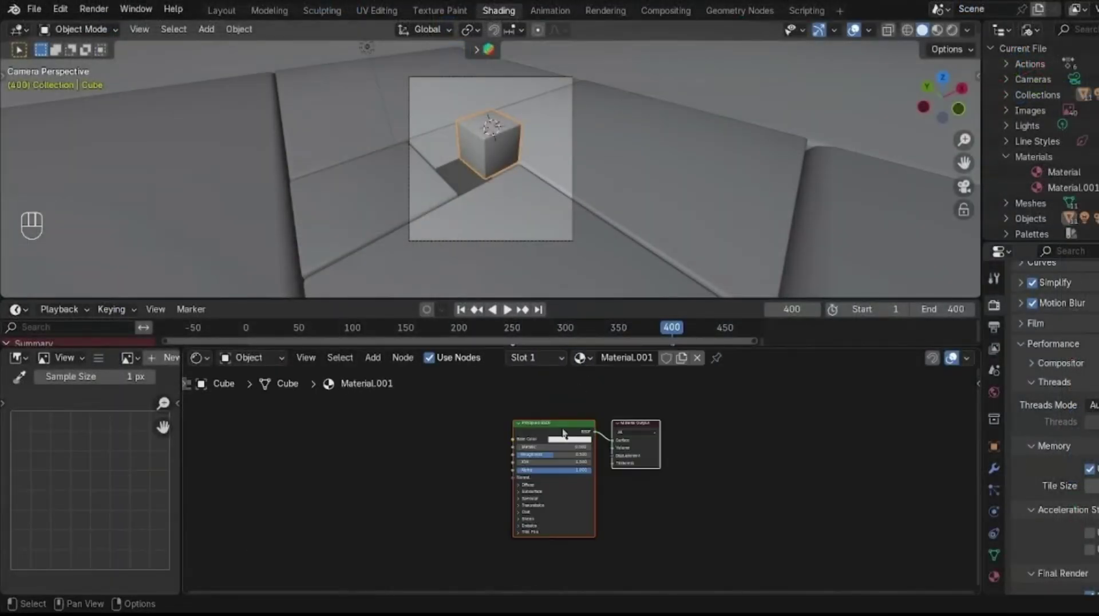
# Step: Load an image texture set into the Principled shader of Cube's Material.001 and assign that material to Cube.004
pyautogui.click(564, 433)
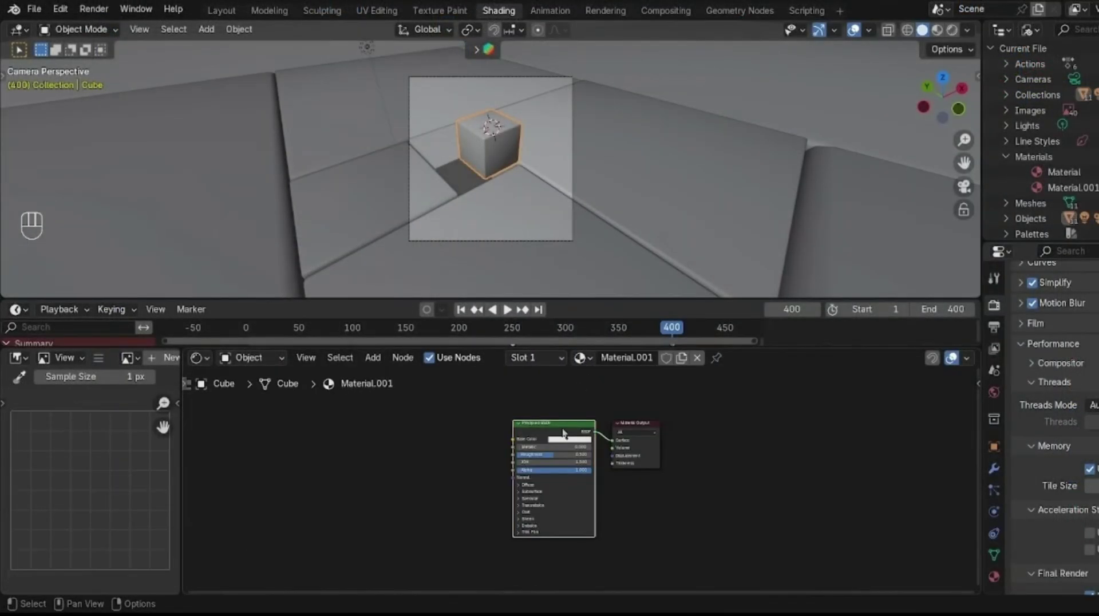
pyautogui.hotkey('ctrl', 'shift', 't')
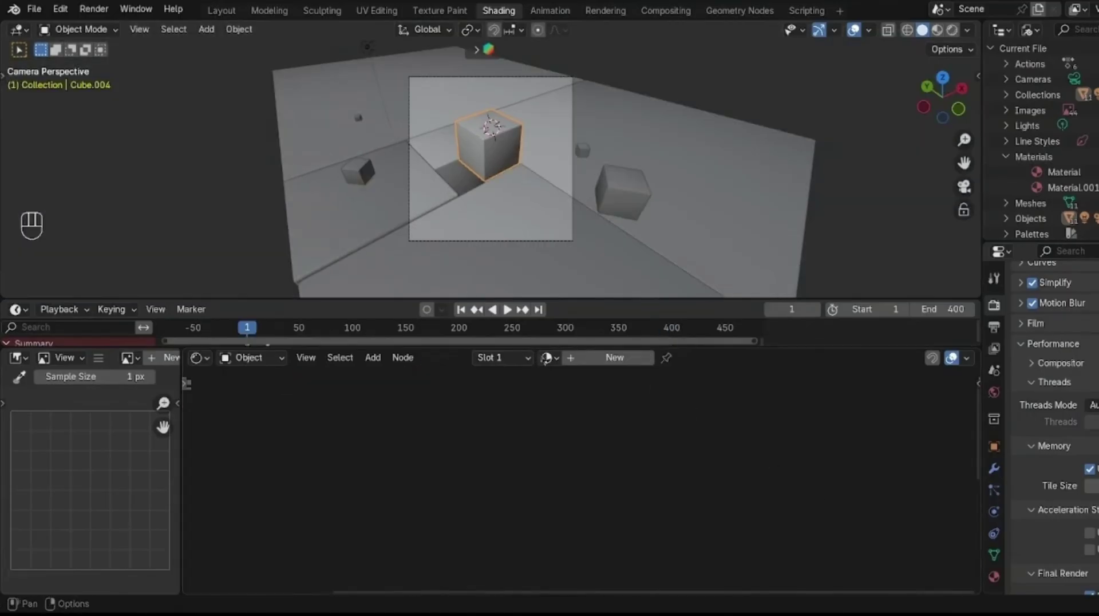
pyautogui.click(548, 358)
pyautogui.click(585, 400)
pyautogui.hotkey('ctrl', 'z')
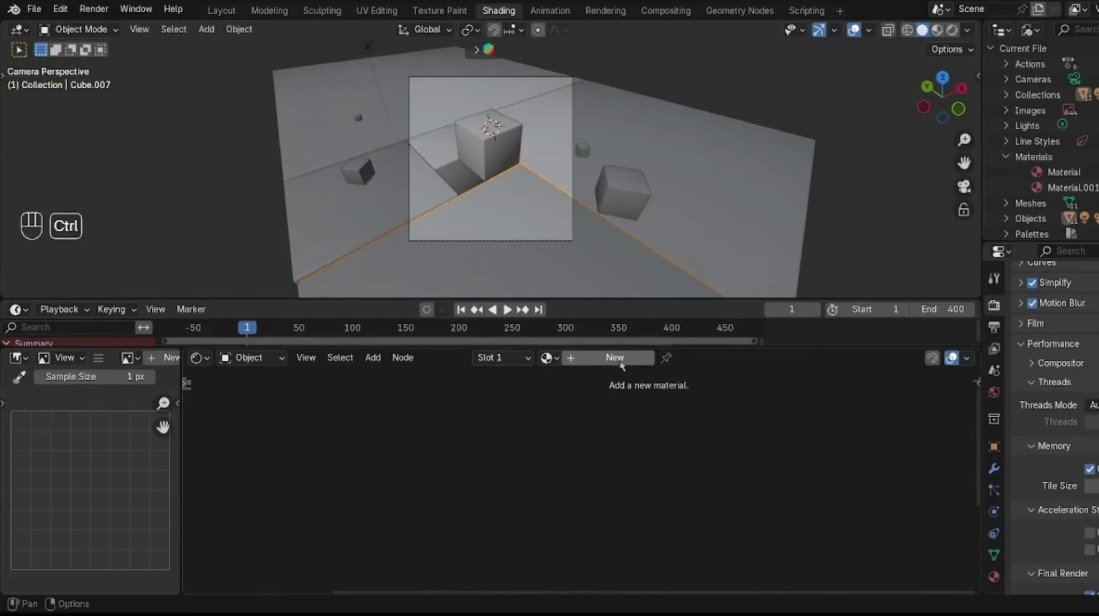
# Step: Create a new material for Cube.007 and assign the existing textured material named Material to Cube.009
pyautogui.click(618, 357)
pyautogui.click(424, 87)
pyautogui.click(615, 358)
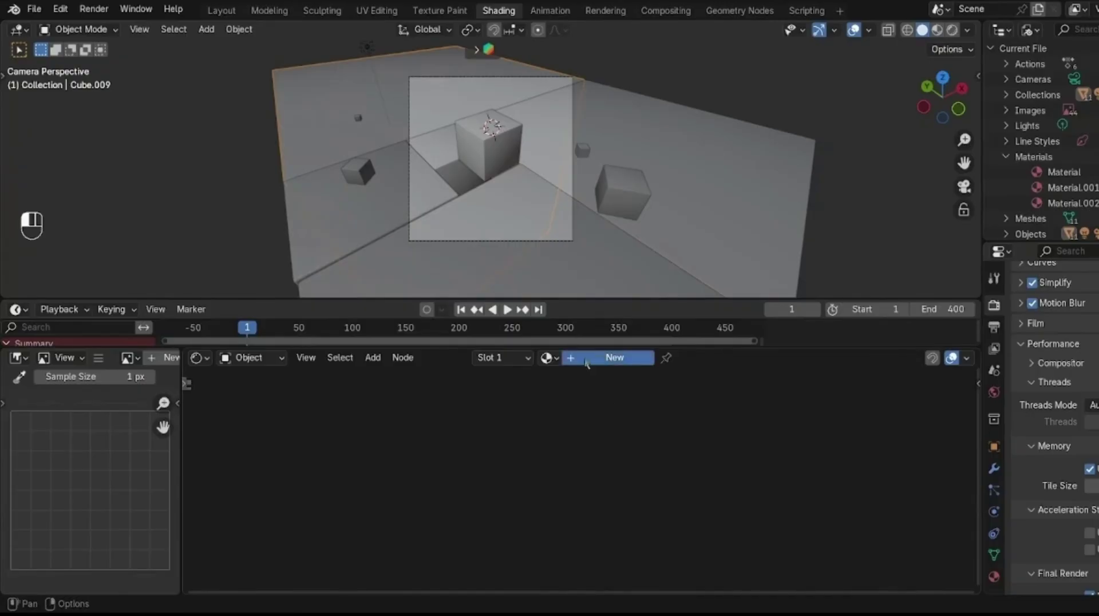
pyautogui.click(581, 357)
pyautogui.click(604, 382)
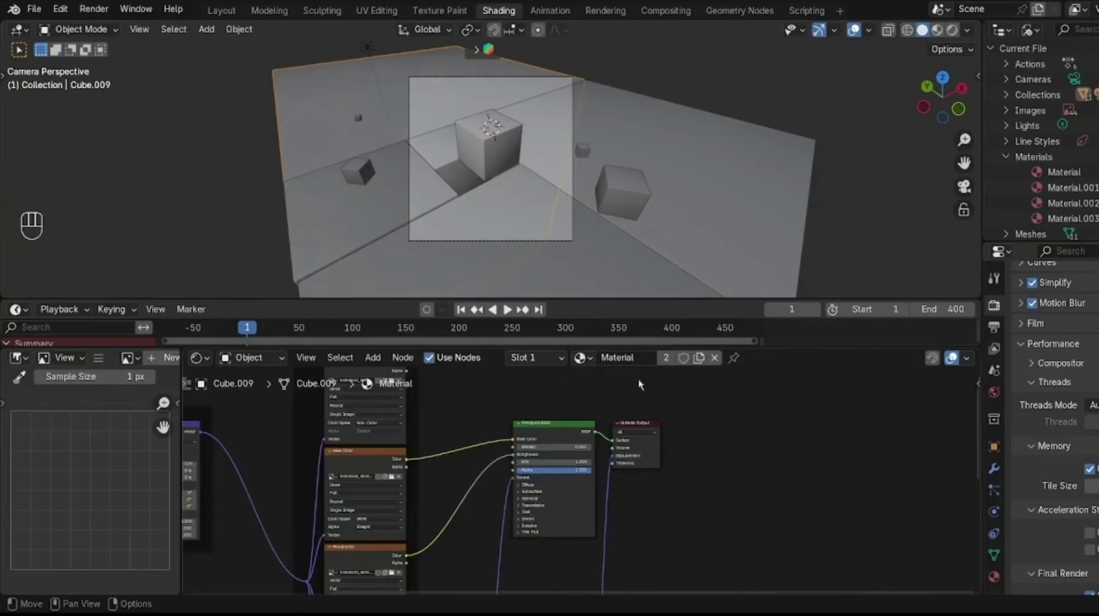
# Step: Select the Principled shader of Cube.007's material and create a new image-textured material for Cube.008
pyautogui.click(511, 223)
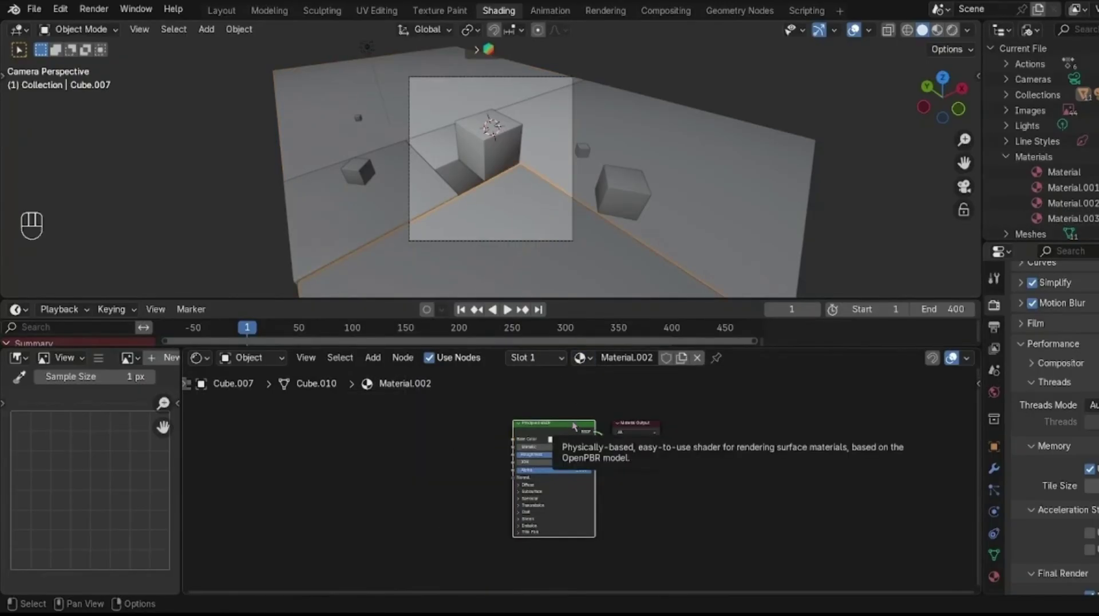
pyautogui.click(550, 151)
pyautogui.click(578, 359)
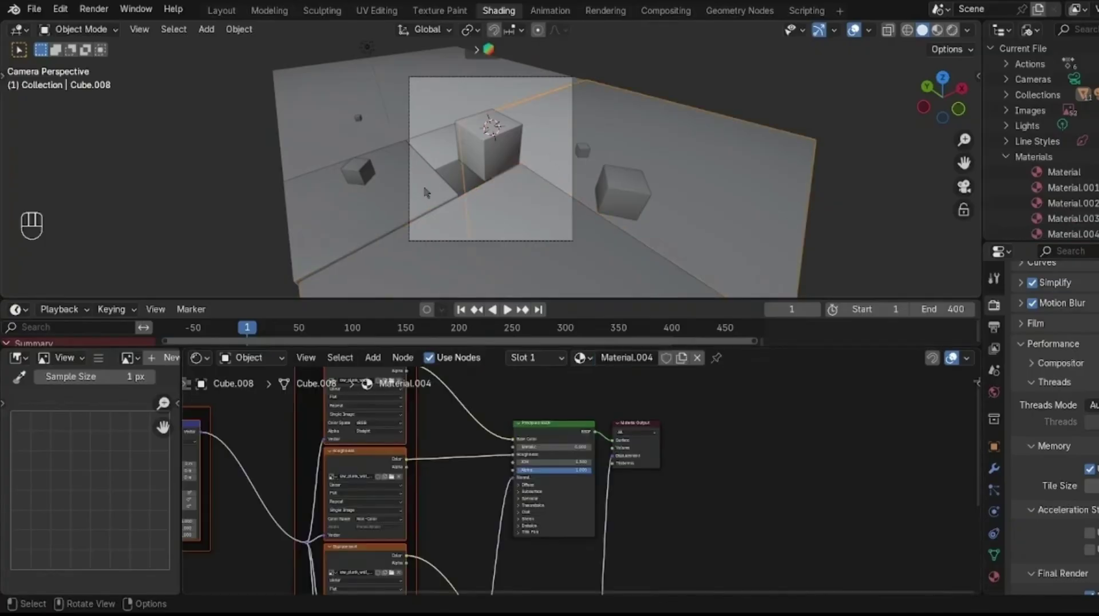
# Step: Create a new material for Cube.006 and load an image texture set into its Principled shader
pyautogui.click(425, 188)
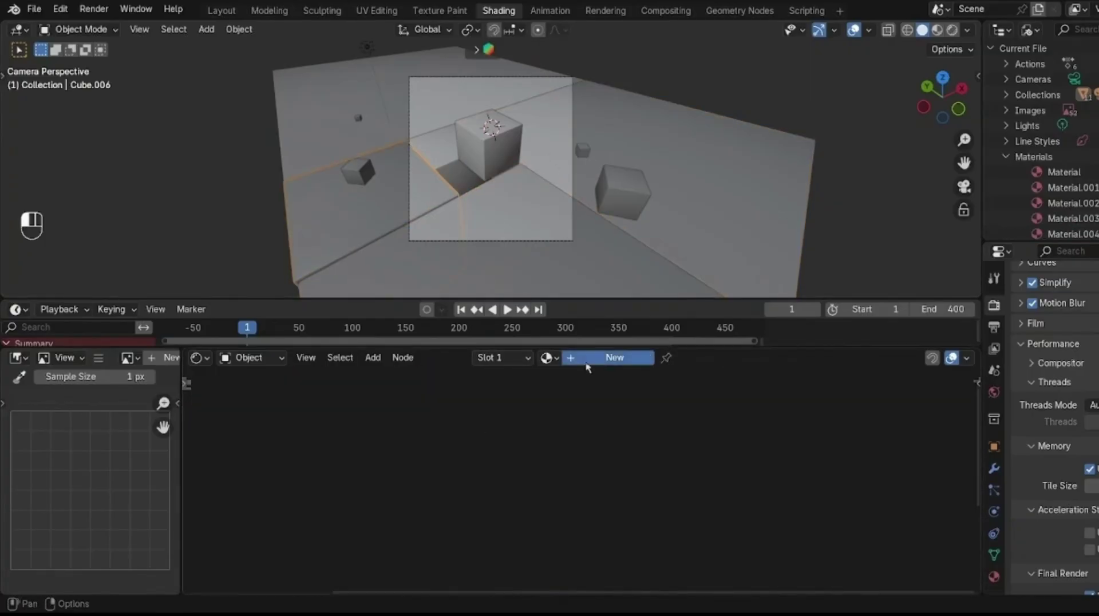
pyautogui.click(589, 358)
pyautogui.click(592, 429)
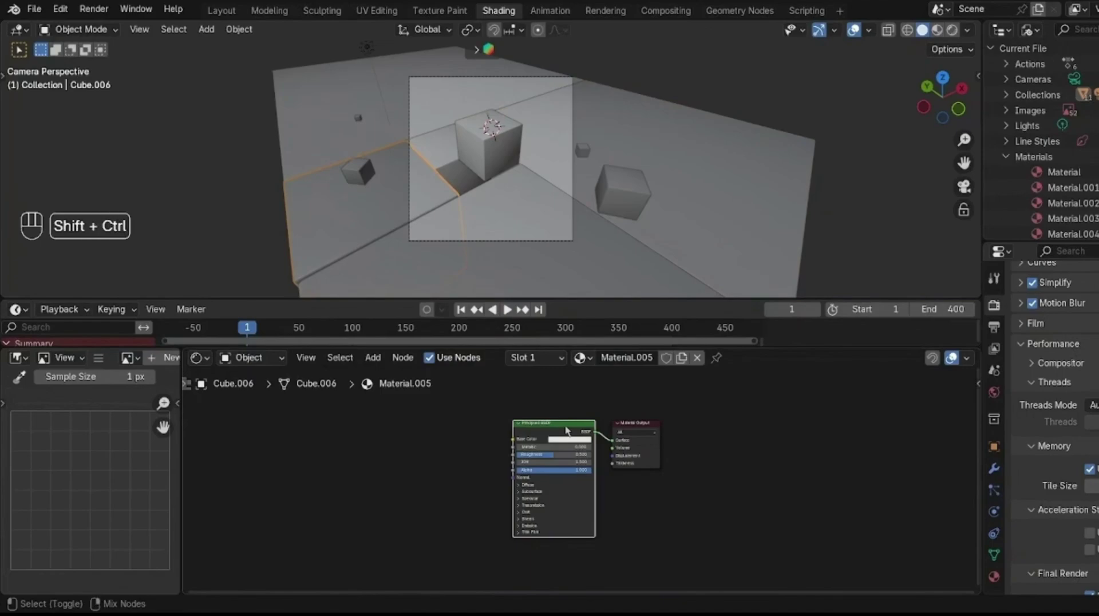
pyautogui.hotkey('ctrl', 'shift', 't')
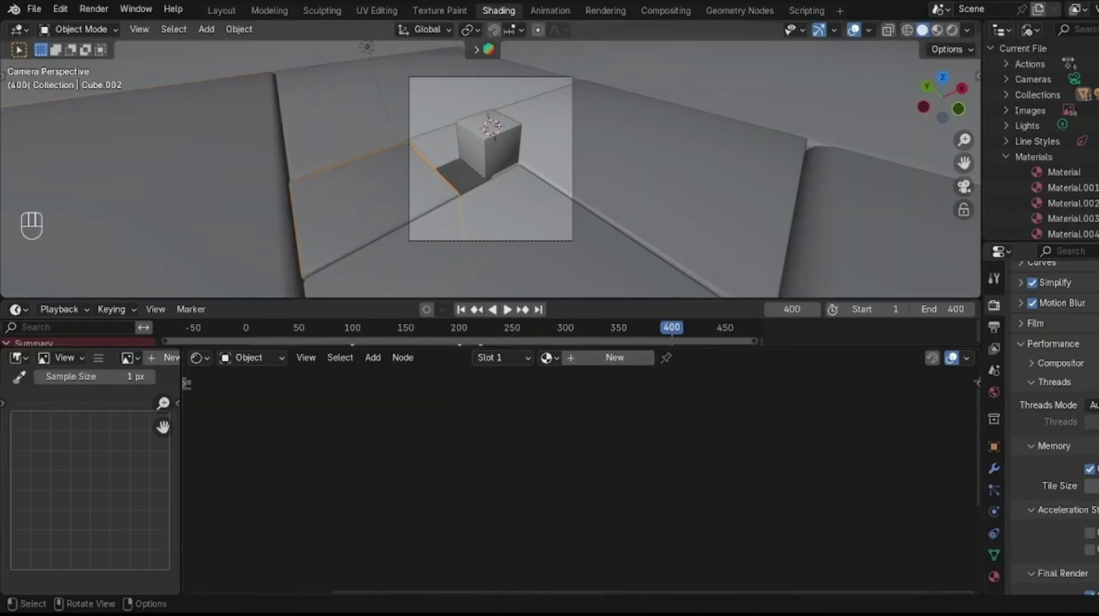
# Step: Assign an existing material to Cube.002 and the material named Material to Cube.001
pyautogui.click(547, 358)
pyautogui.click(596, 454)
pyautogui.click(452, 149)
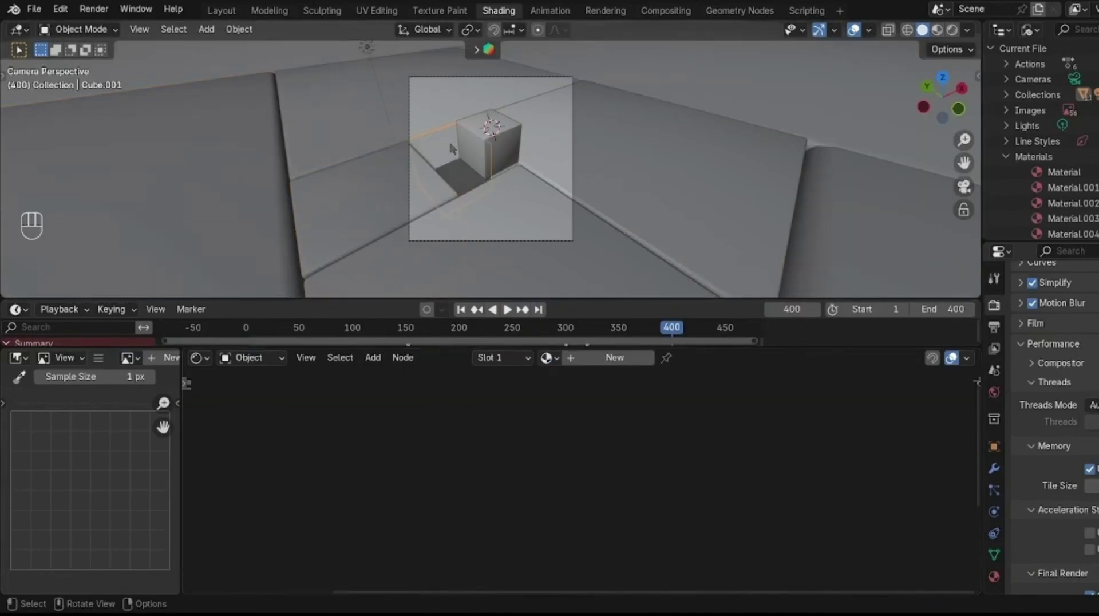
pyautogui.click(547, 358)
pyautogui.click(591, 383)
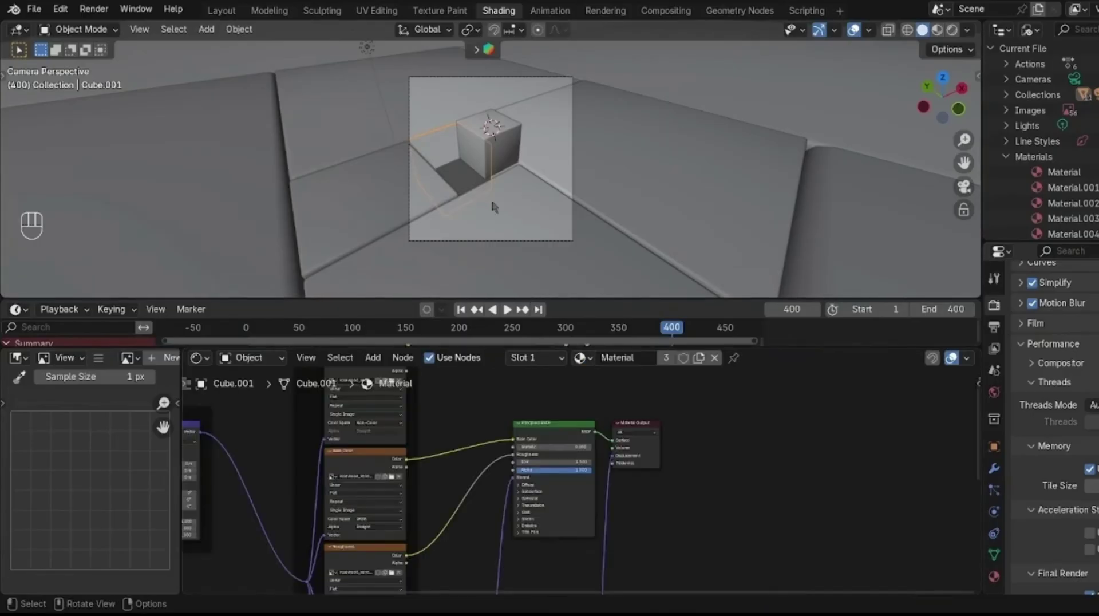
# Step: Save the file and assign an existing material to Cube.003
pyautogui.hotkey('ctrl', 's')
pyautogui.click(520, 187)
pyautogui.press('pageup')
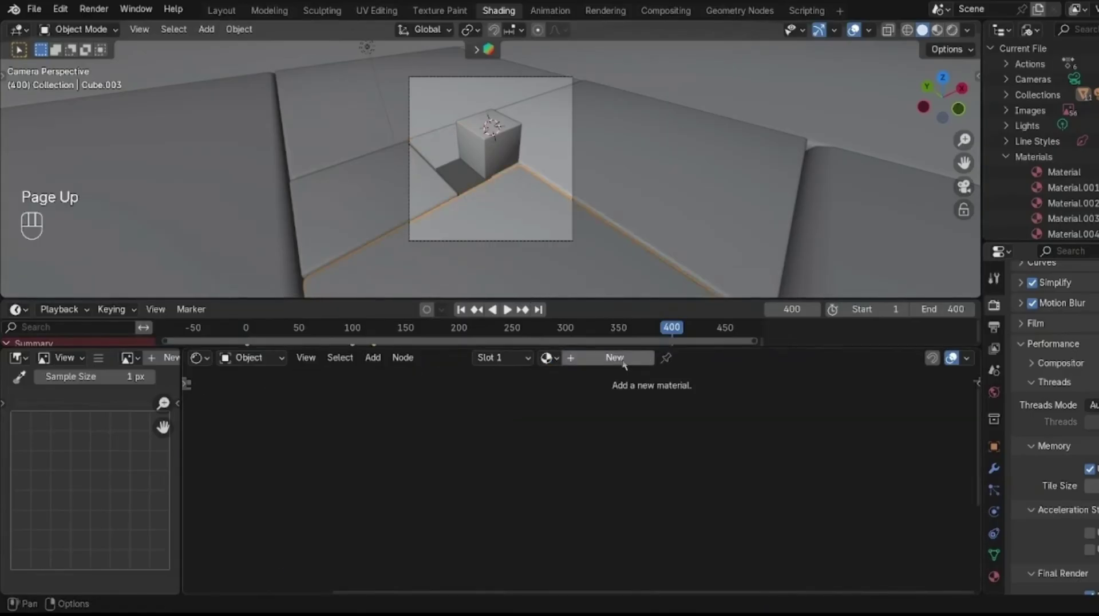
pyautogui.click(547, 358)
pyautogui.click(575, 411)
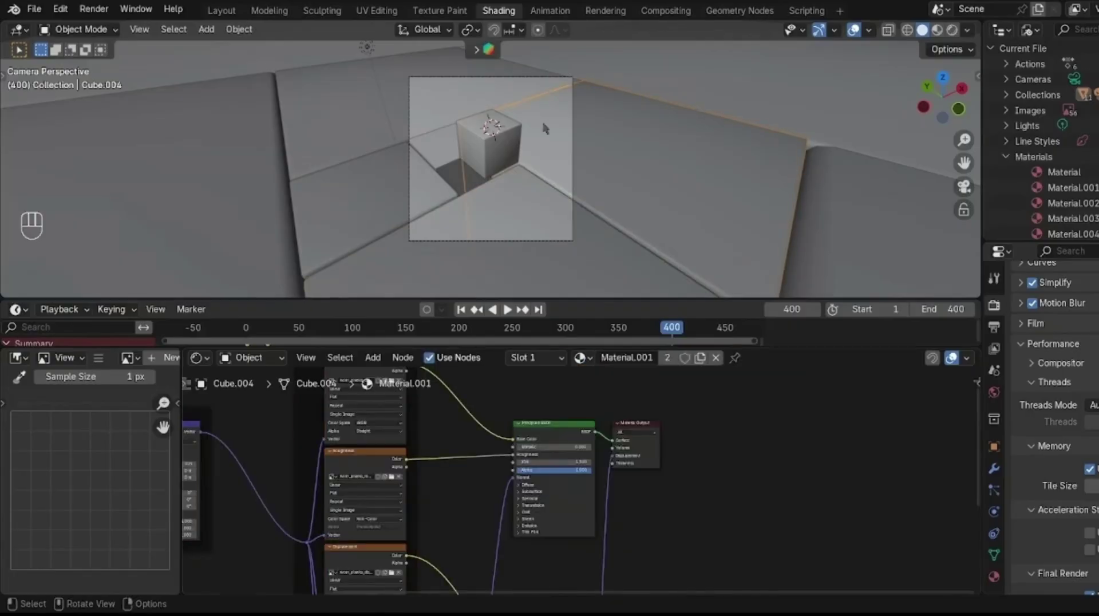
# Step: Assign Material.004 to Cube.004, save the file and return to frame 1
pyautogui.click(573, 358)
pyautogui.click(613, 436)
pyautogui.hotkey('ctrl', 's')
pyautogui.hotkey('shift', 'Left')
# Step: Show the World shader nodes and connect an Environment Texture to the background color
pyautogui.click(246, 358)
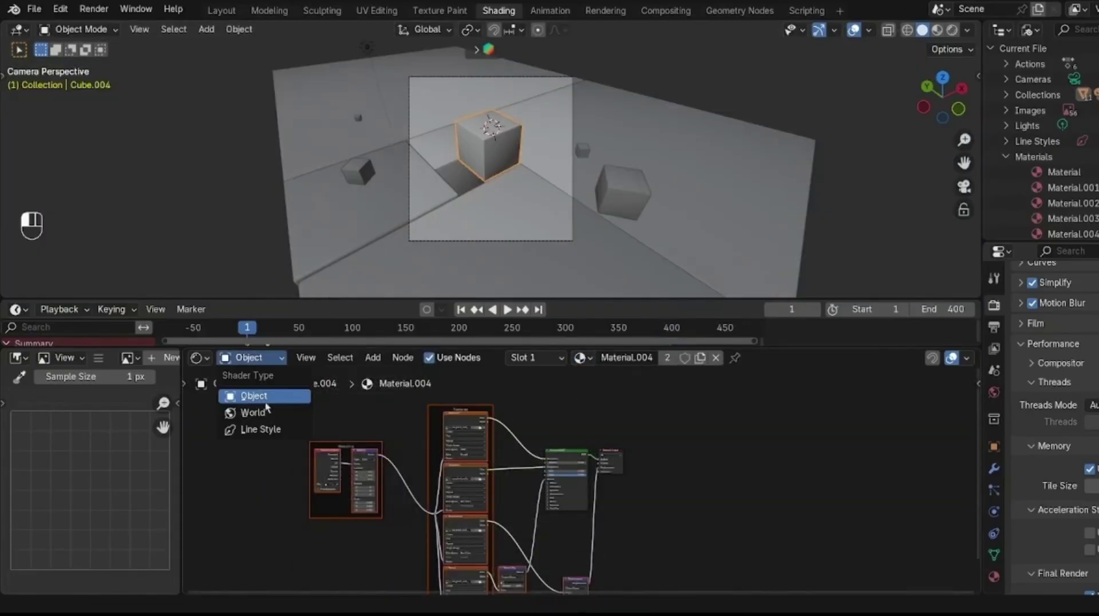
pyautogui.click(252, 412)
pyautogui.click(997, 394)
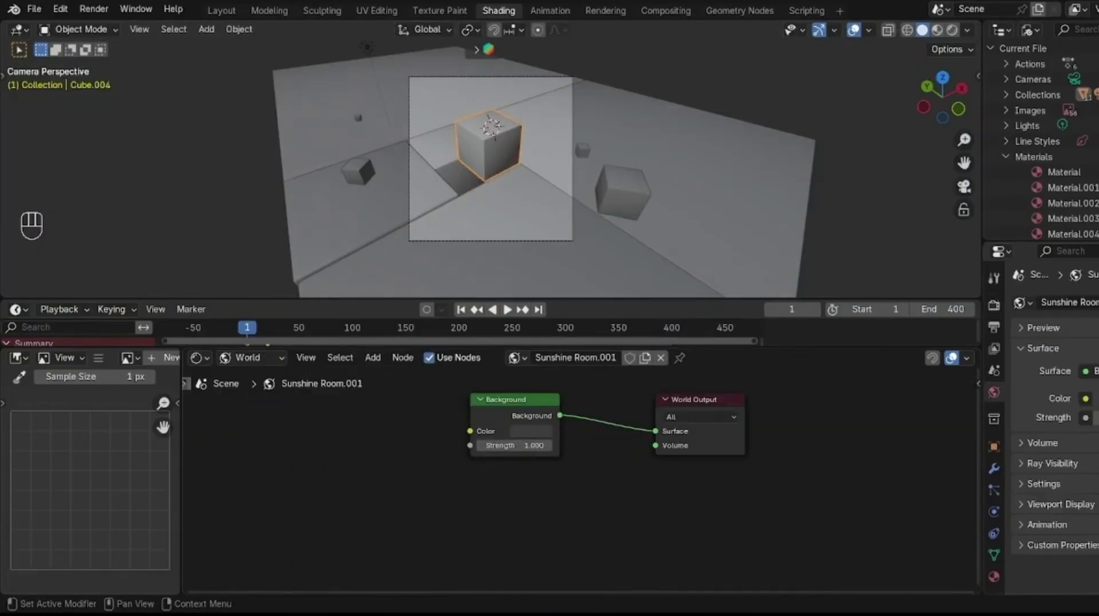
pyautogui.click(1085, 398)
pyautogui.click(746, 213)
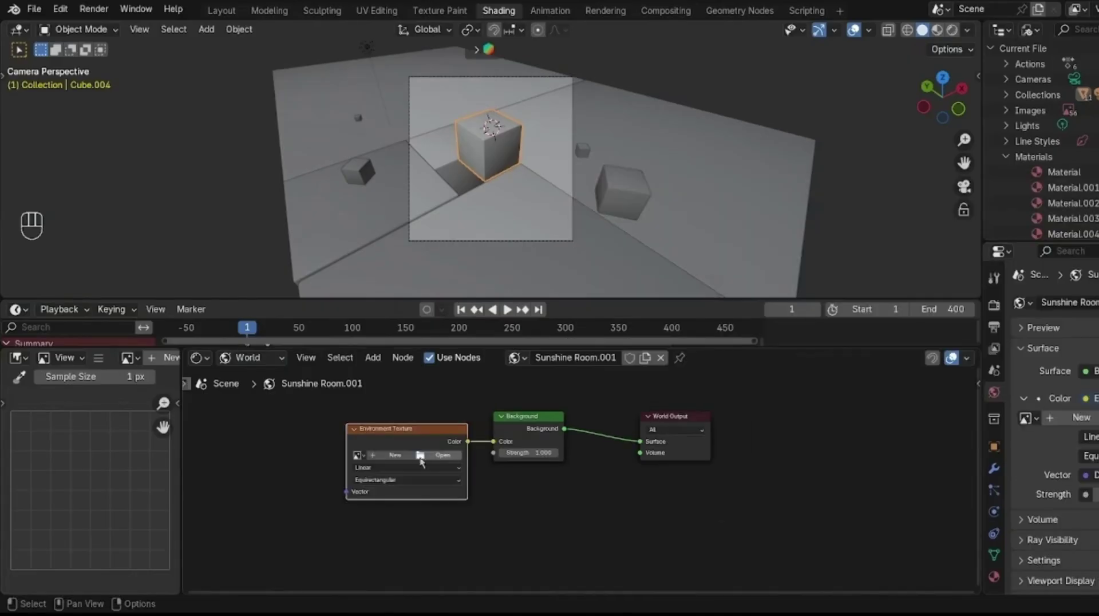